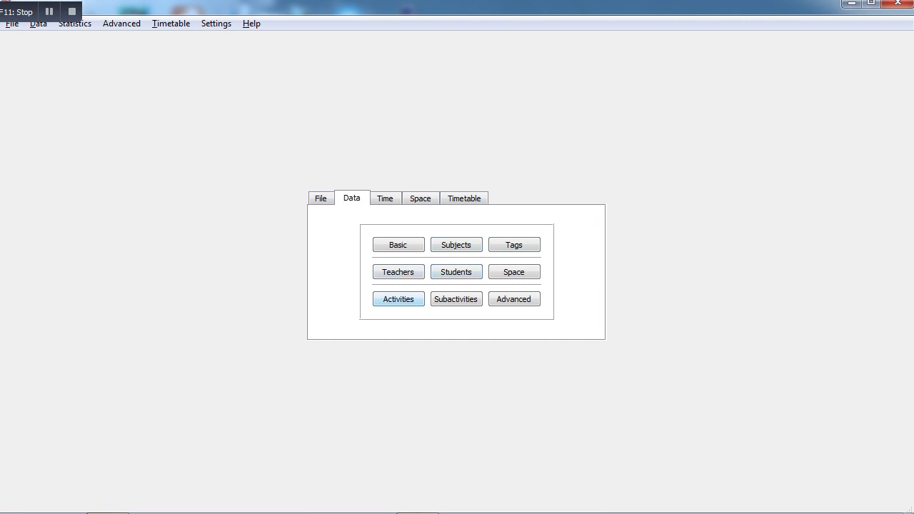
Review the full list of defined activities, from the first entry to the last
{"action": "left_click", "coordinate": [398, 299]}
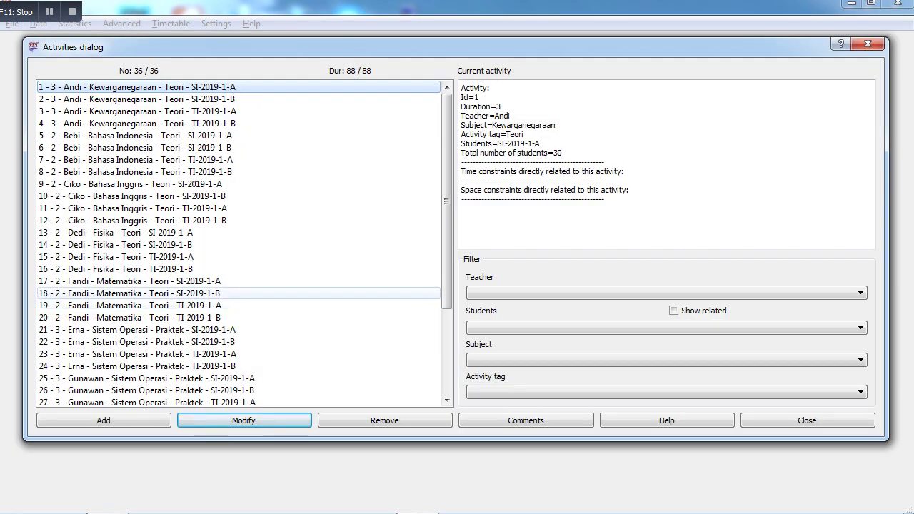
{"action": "scroll", "coordinate": [238, 214], "scroll_direction": "down", "scroll_amount": 4}
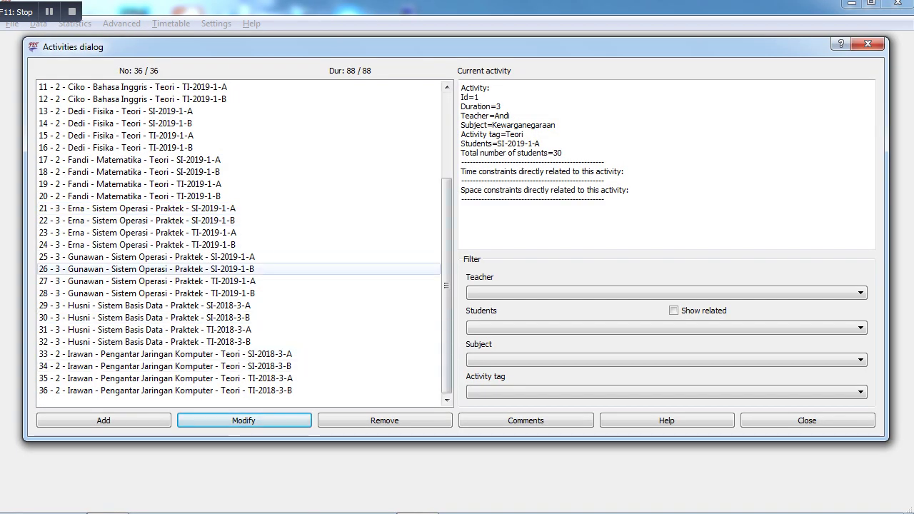
{"action": "scroll", "coordinate": [240, 257], "scroll_direction": "up", "scroll_amount": 4}
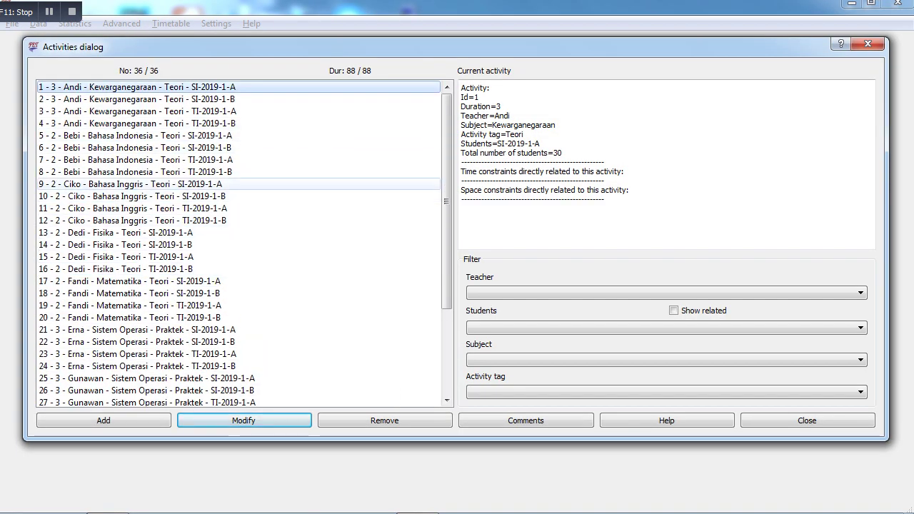
{"action": "scroll", "coordinate": [240, 172], "scroll_direction": "down", "scroll_amount": 3}
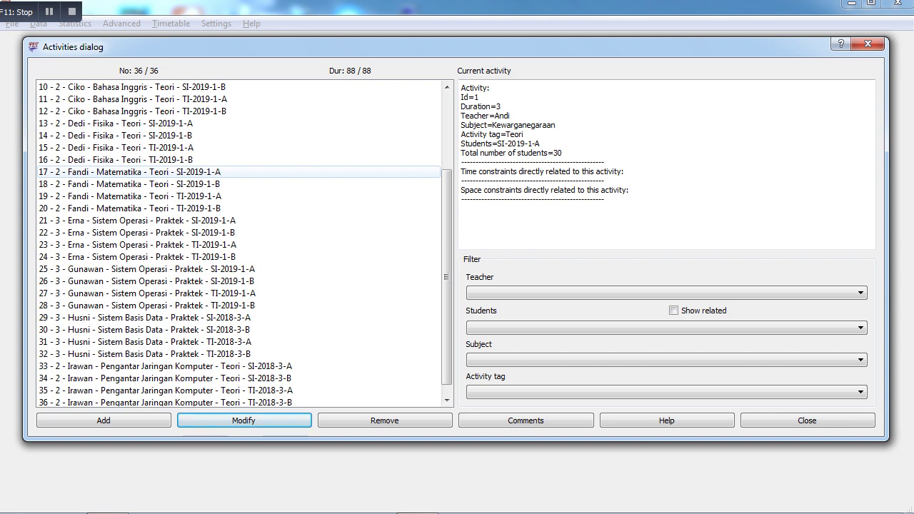
{"action": "scroll", "coordinate": [239, 208], "scroll_direction": "up", "scroll_amount": 1}
{"action": "scroll", "coordinate": [239, 208], "scroll_direction": "down", "scroll_amount": 1}
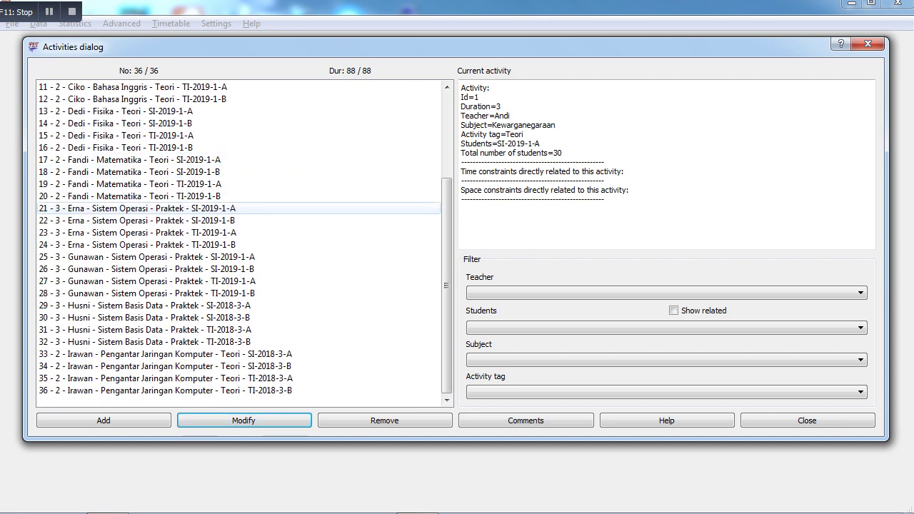
{"action": "left_click", "coordinate": [806, 420]}
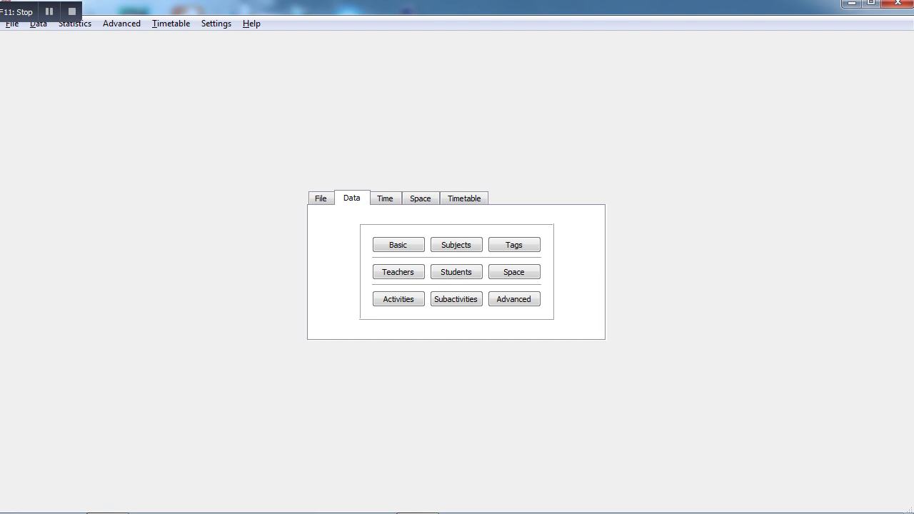
Start a new break times constraint and mark 12:00 as a break on every day from Senin to Jum'at
{"action": "left_click", "coordinate": [385, 197]}
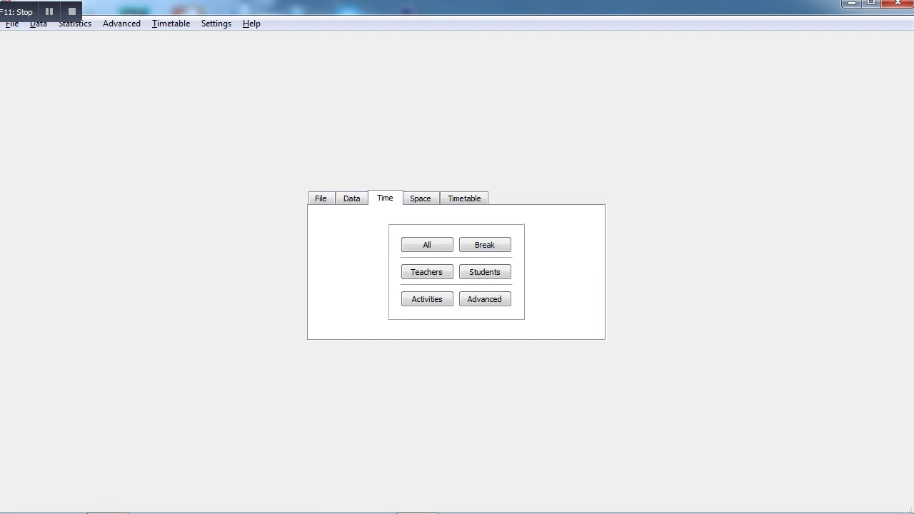
{"action": "left_click", "coordinate": [485, 244]}
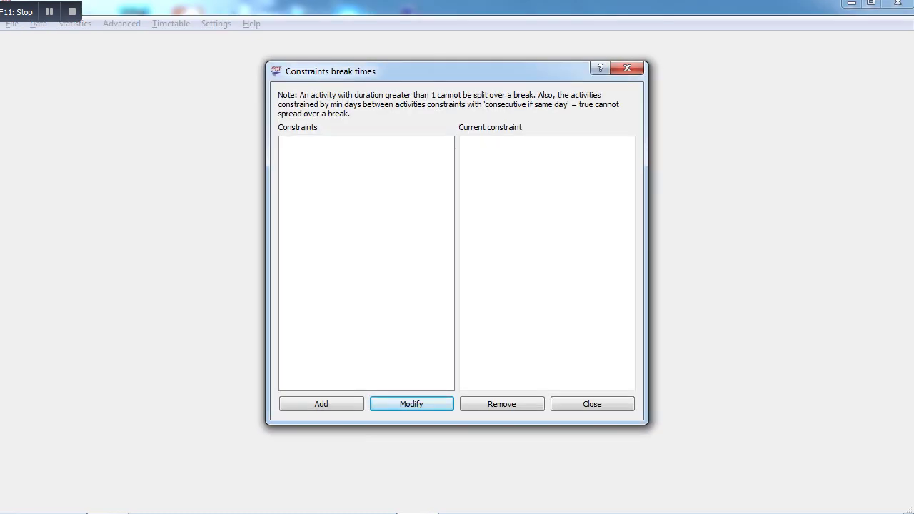
{"action": "left_click", "coordinate": [320, 403]}
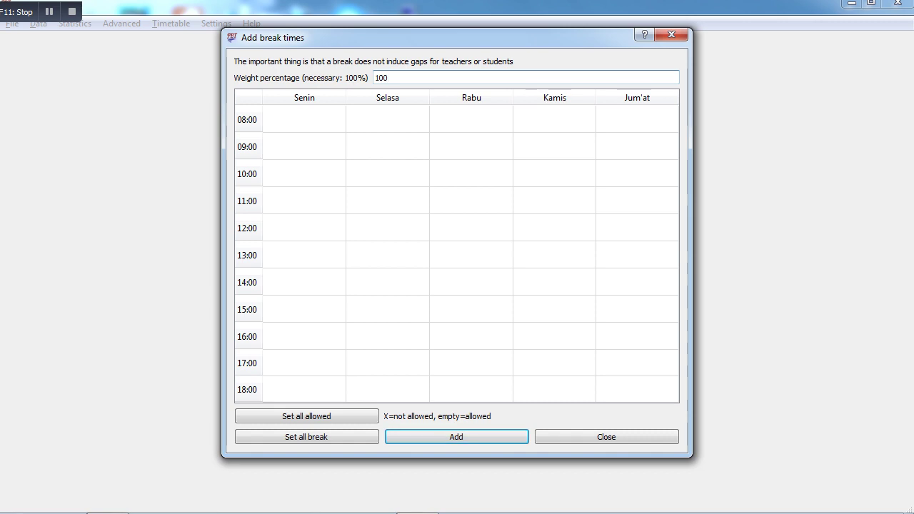
{"action": "left_click", "coordinate": [304, 227]}
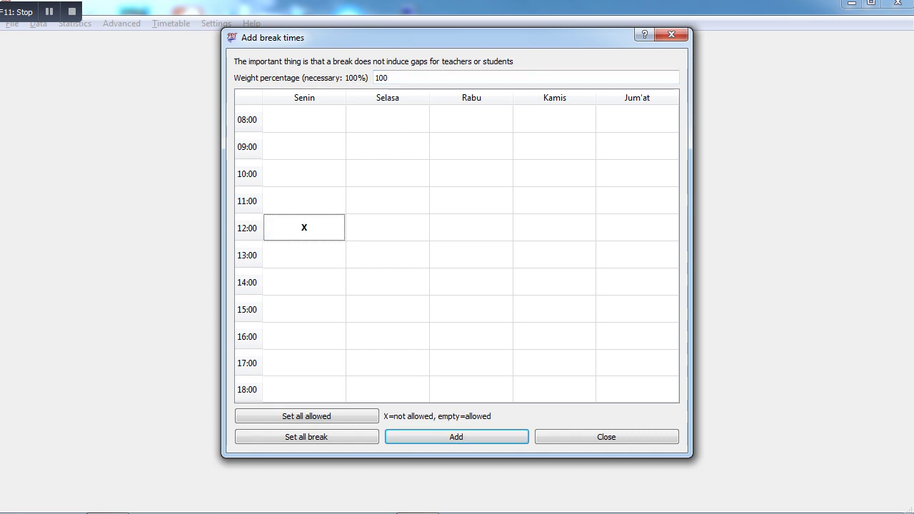
{"action": "left_click", "coordinate": [388, 227]}
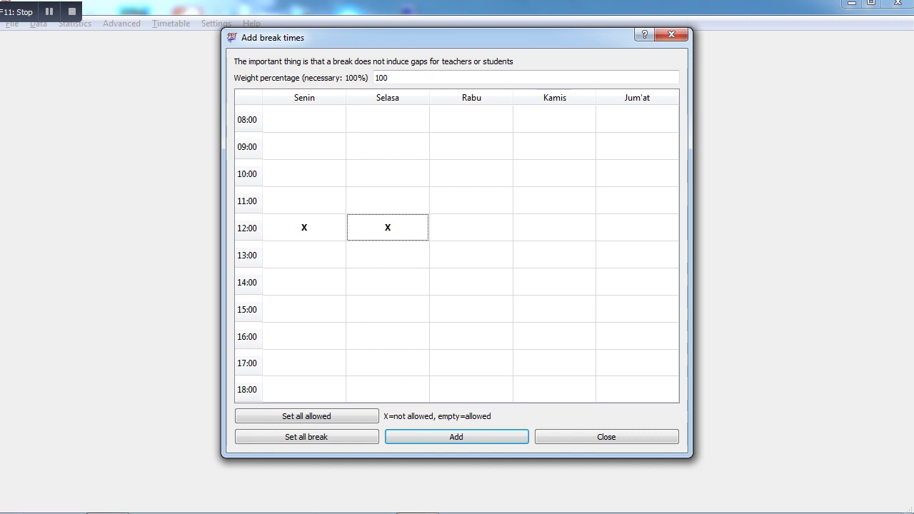
{"action": "left_click", "coordinate": [471, 227]}
{"action": "left_click", "coordinate": [554, 227]}
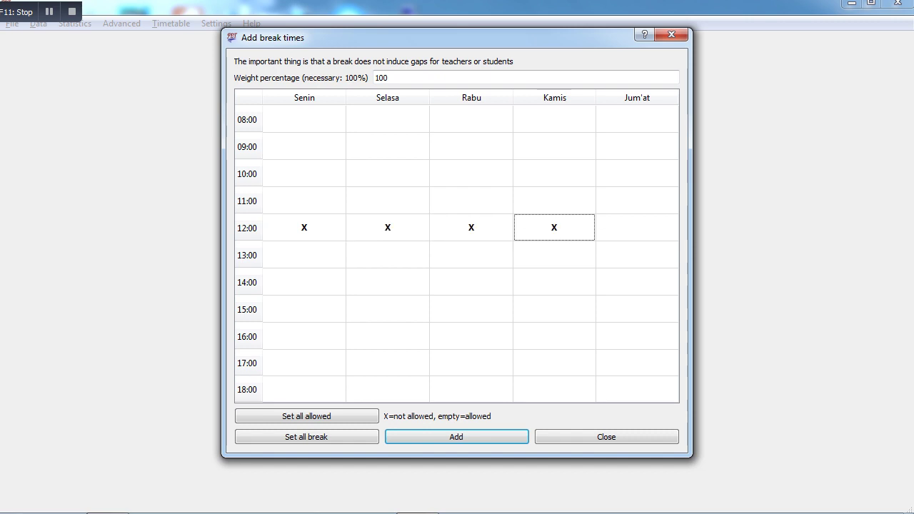
{"action": "left_click", "coordinate": [636, 227]}
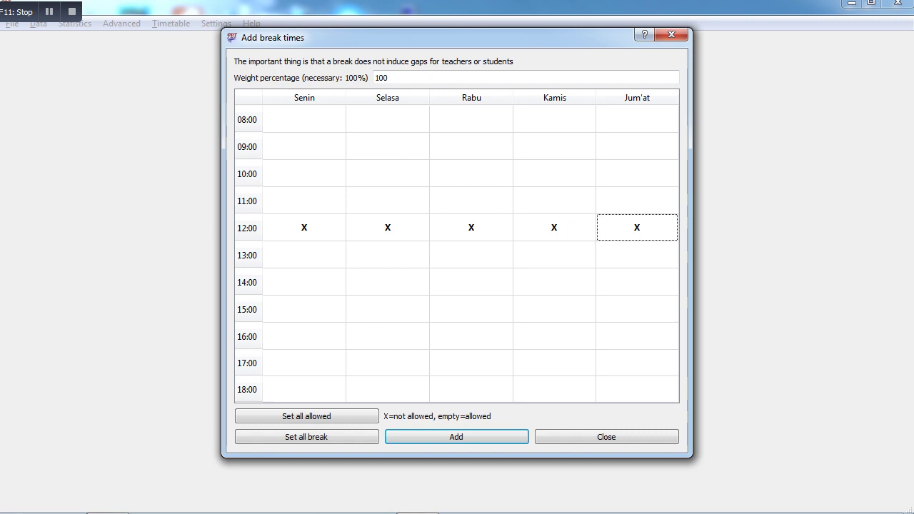
Mark Jum'at 11:00 as a break too and add the break times constraint, closing its dialogs
{"action": "left_click", "coordinate": [637, 200]}
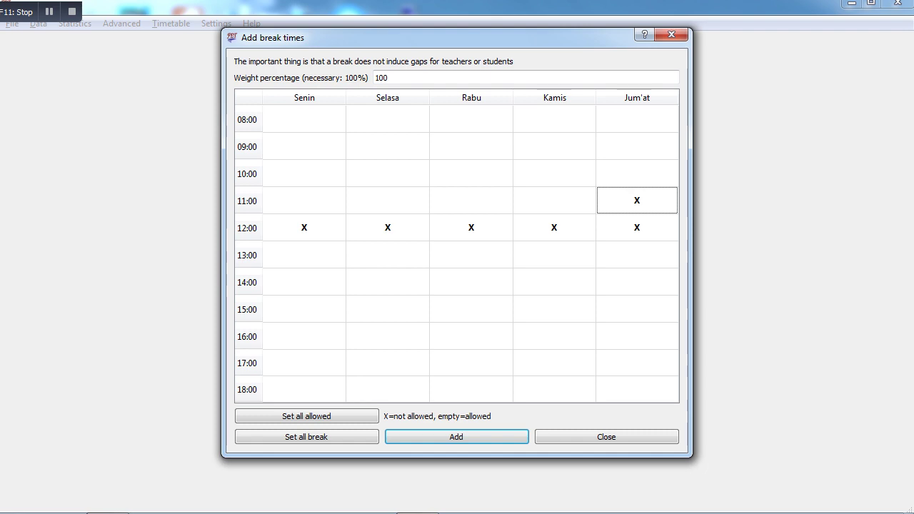
{"action": "left_click", "coordinate": [456, 436]}
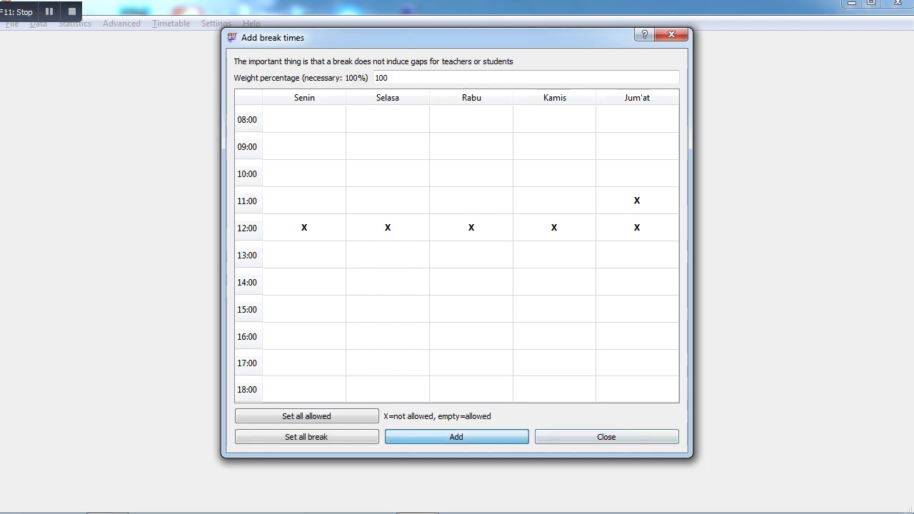
{"action": "left_click", "coordinate": [571, 327]}
{"action": "left_click", "coordinate": [605, 436]}
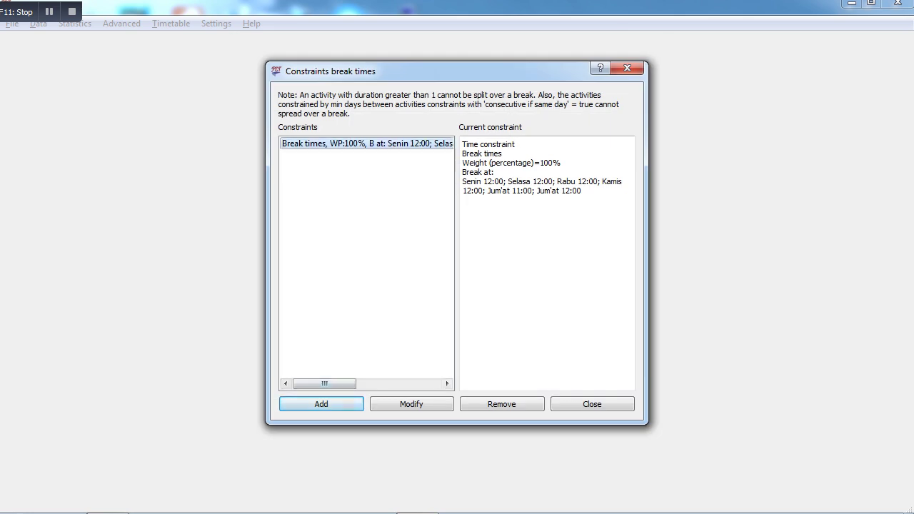
{"action": "key", "text": "Tab"}
{"action": "key", "text": "Return"}
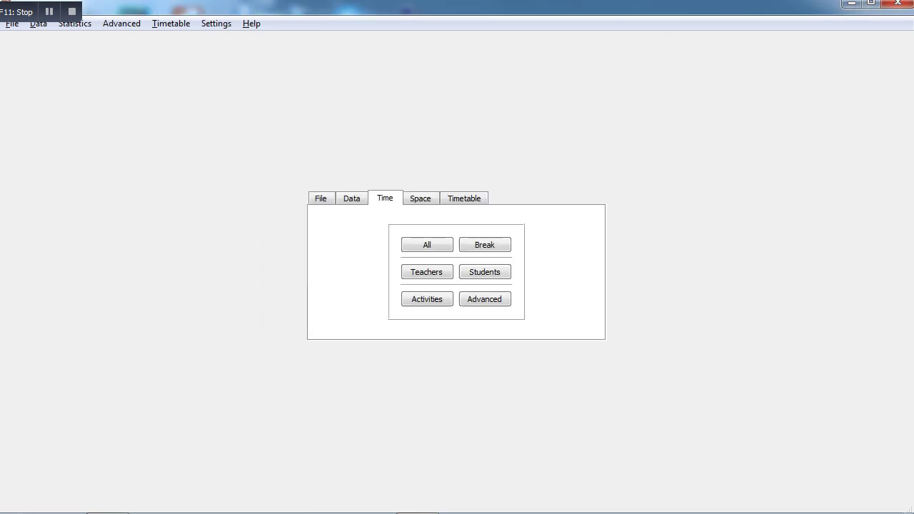
Save the timetable data file
{"action": "key", "text": "ctrl+s"}
{"action": "key", "text": "alt+f"}
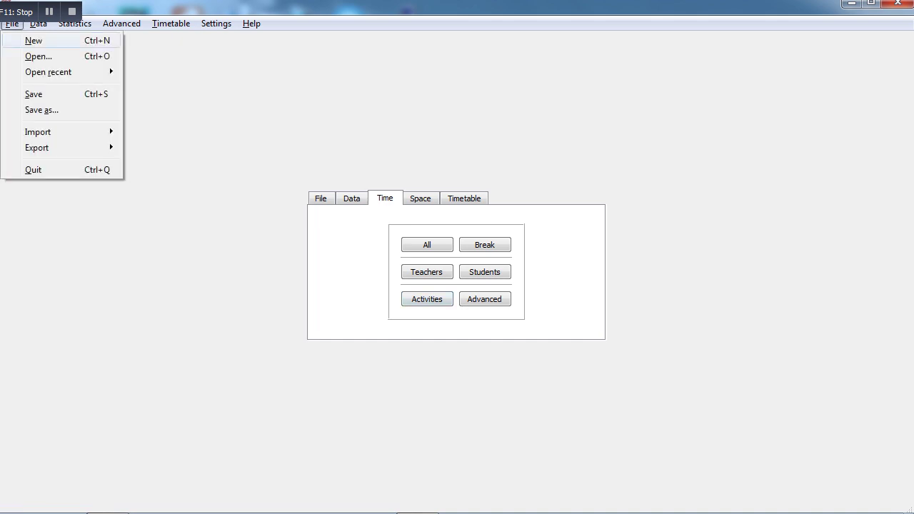
{"action": "key", "text": "Down"}
{"action": "key", "text": "Down"}
{"action": "key", "text": "Down"}
{"action": "key", "text": "Return"}
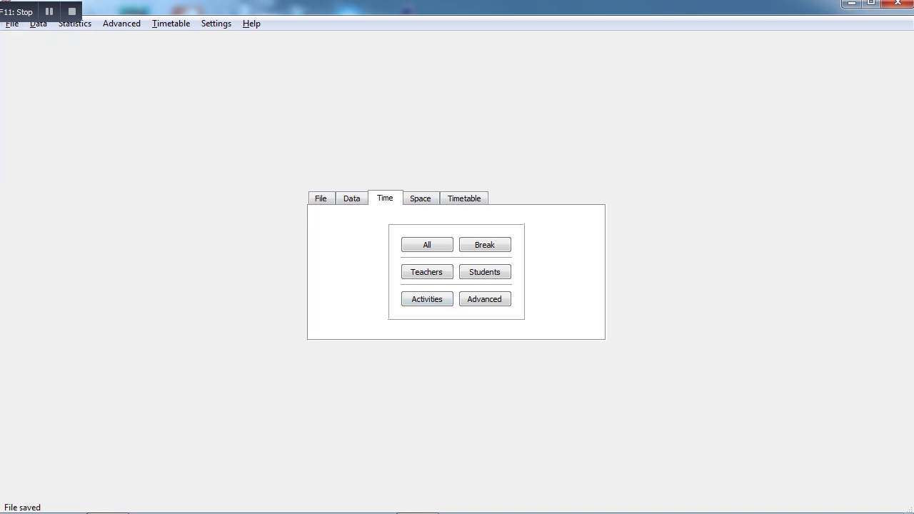
Start a space constraint giving the activity tag Teori a set of preferred rooms: Ruang Teori-1, Ruang Teori-2 and Ruang Teori-3
{"action": "left_click", "coordinate": [420, 198]}
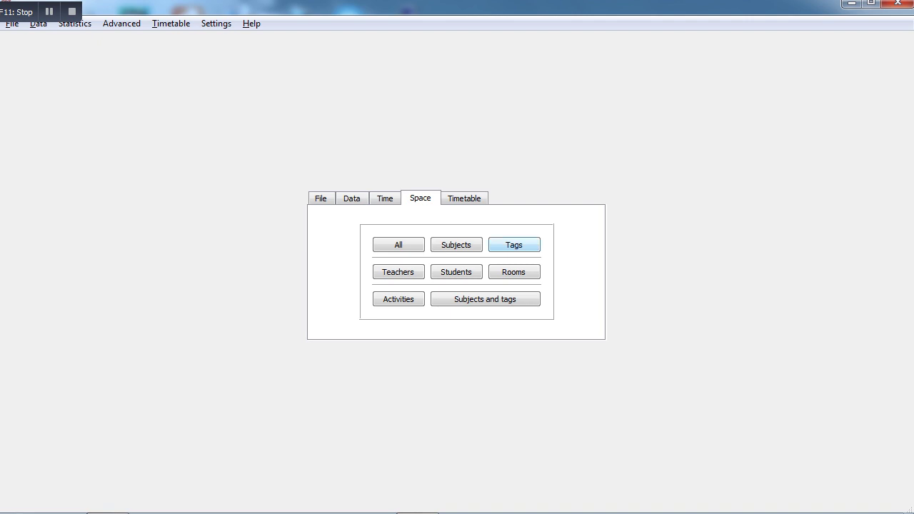
{"action": "left_click", "coordinate": [514, 244]}
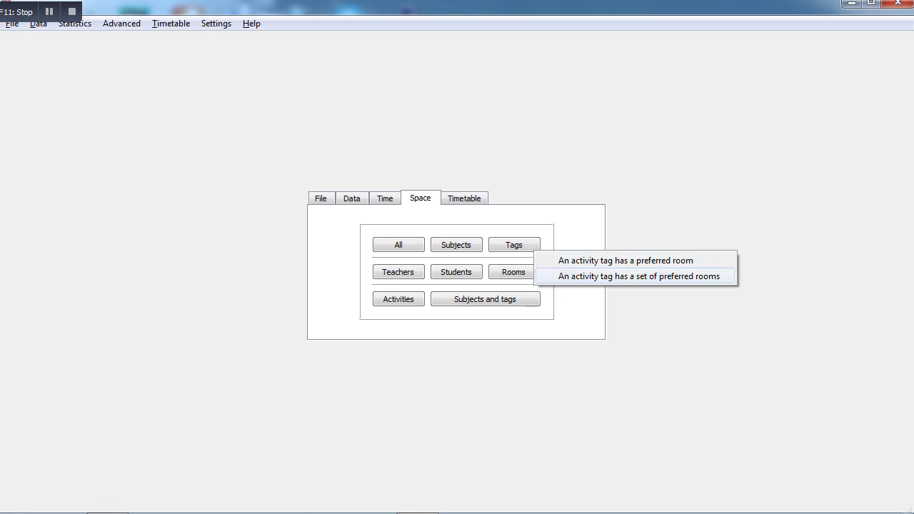
{"action": "left_click", "coordinate": [639, 276]}
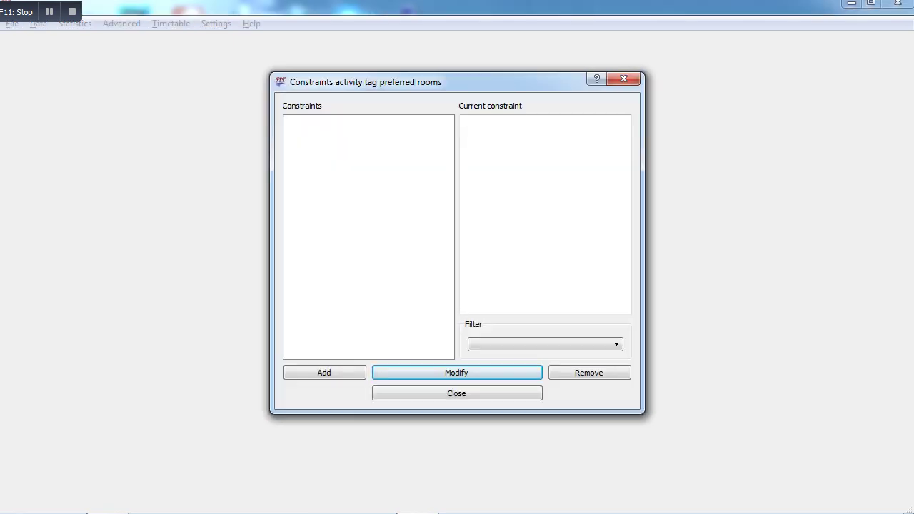
{"action": "left_click", "coordinate": [326, 373]}
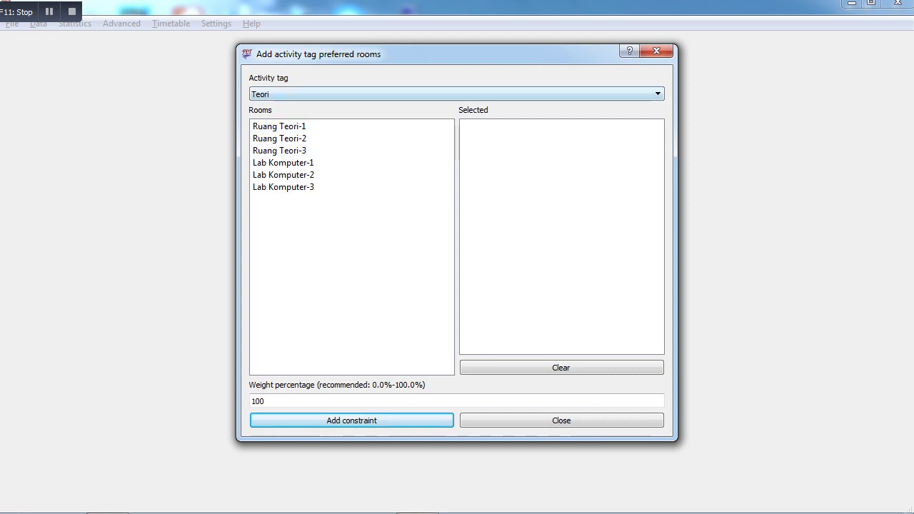
{"action": "left_click", "coordinate": [456, 95]}
{"action": "key", "text": "Return"}
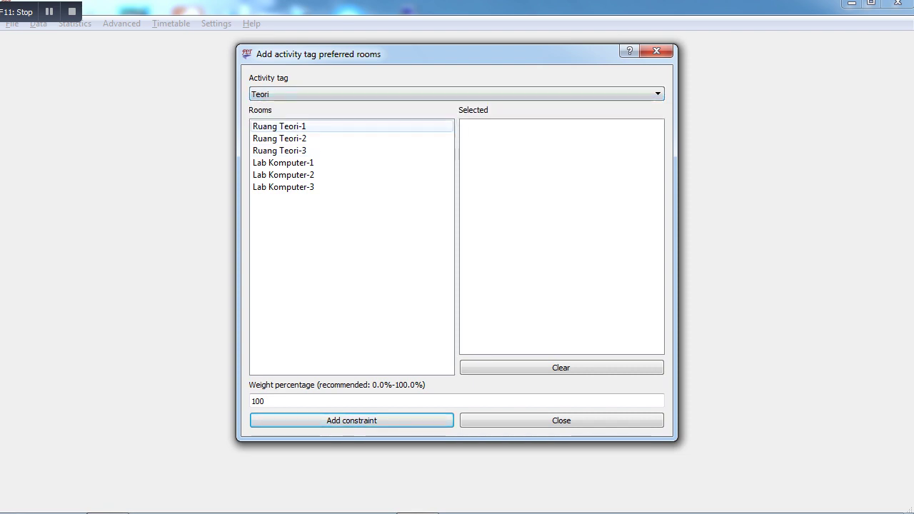
{"action": "key", "text": "Return"}
{"action": "key", "text": "Down"}
{"action": "key", "text": "Return"}
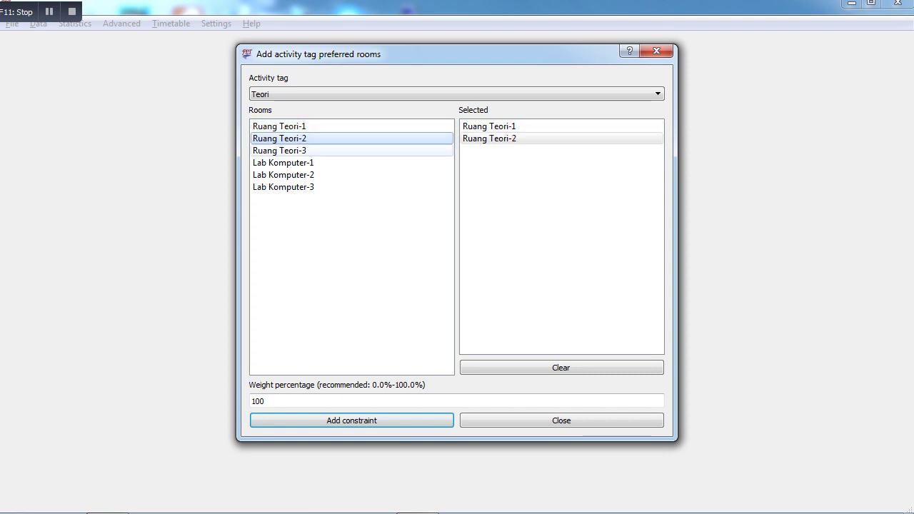
{"action": "key", "text": "Down"}
{"action": "key", "text": "Return"}
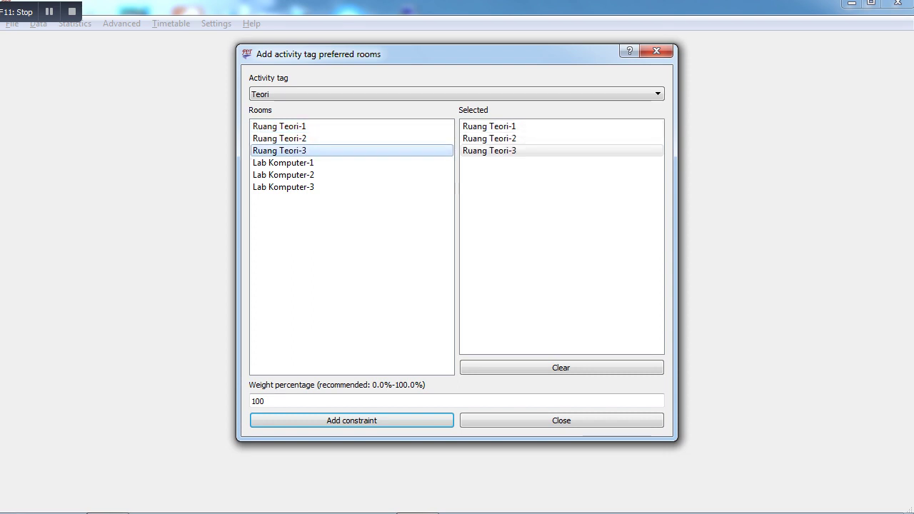
Add the Teori preferred rooms constraint and return to the constraints list
{"action": "key", "text": "Return"}
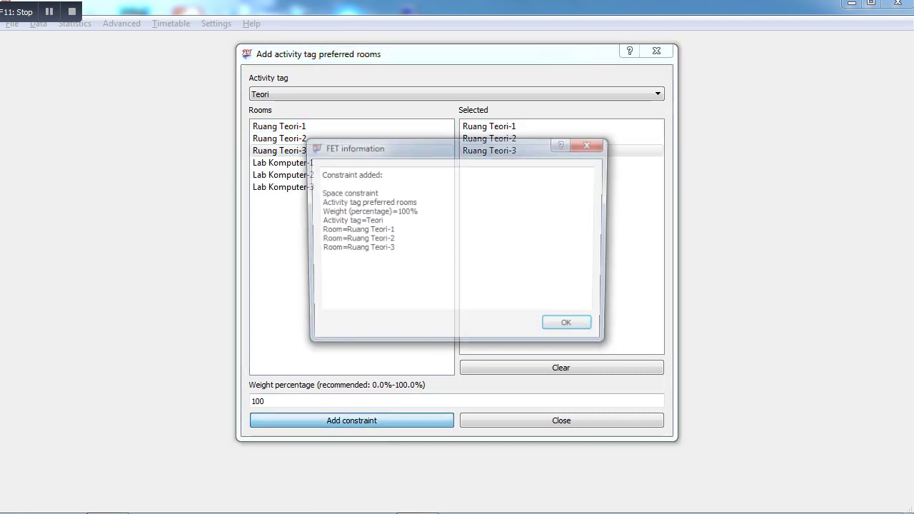
{"action": "key", "text": "Return"}
{"action": "key", "text": "shift+Tab"}
{"action": "key", "text": "shift+Tab"}
{"action": "key", "text": "shift+Tab"}
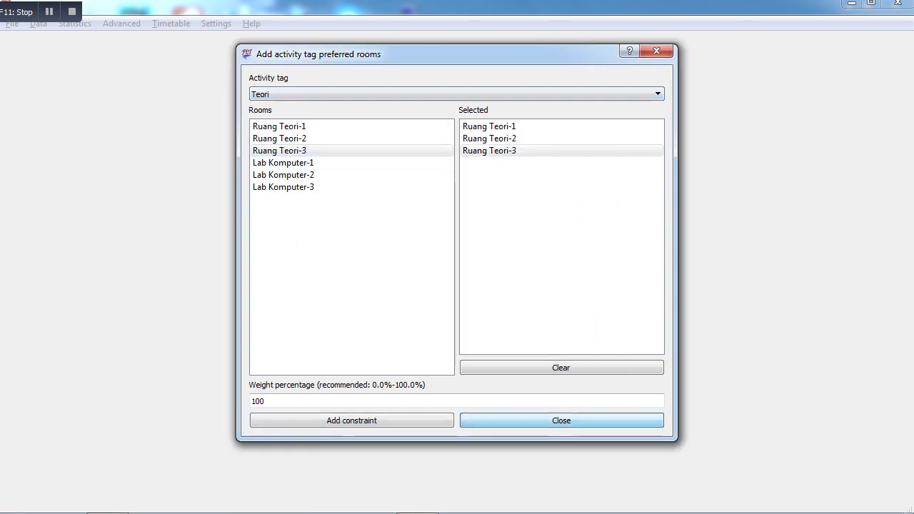
{"action": "key", "text": "Return"}
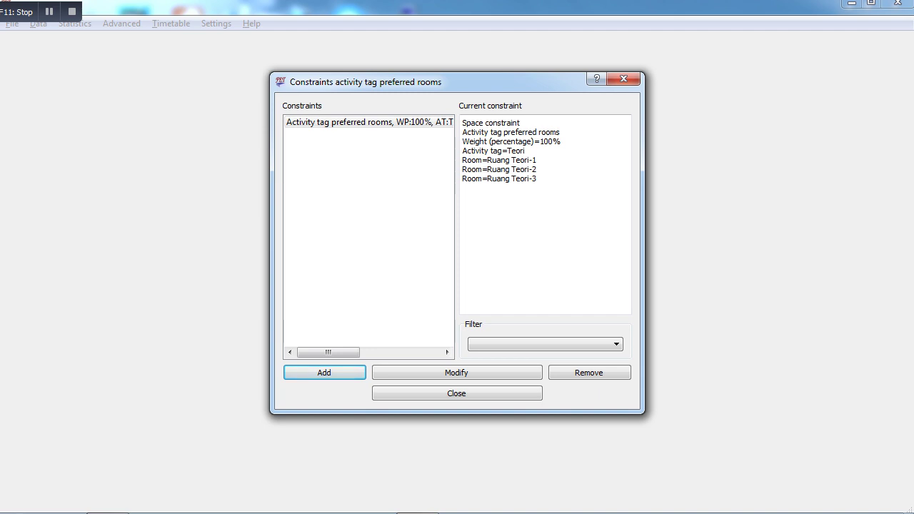
Add a second preferred rooms constraint for the activity tag Praktek with Lab Komputer-1, Lab Komputer-2 and Lab Komputer-3
{"action": "key", "text": "Return"}
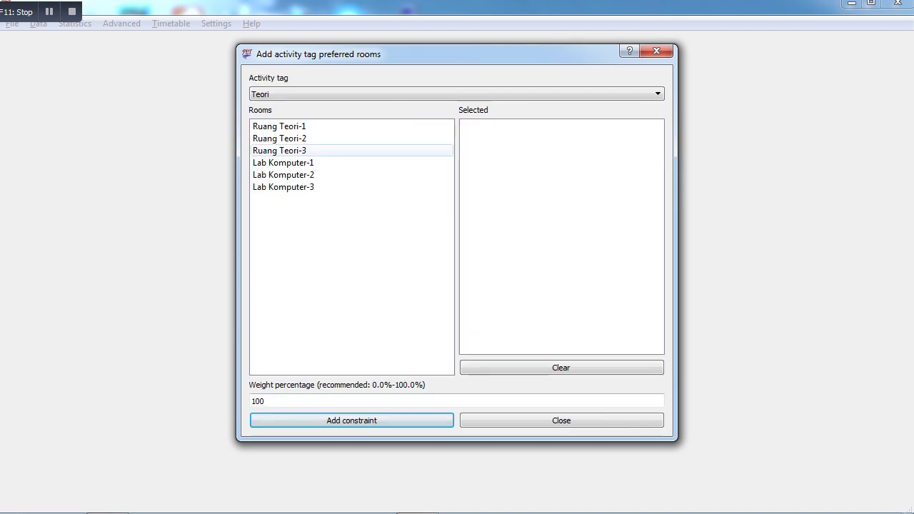
{"action": "left_click", "coordinate": [455, 93]}
{"action": "left_click", "coordinate": [456, 115]}
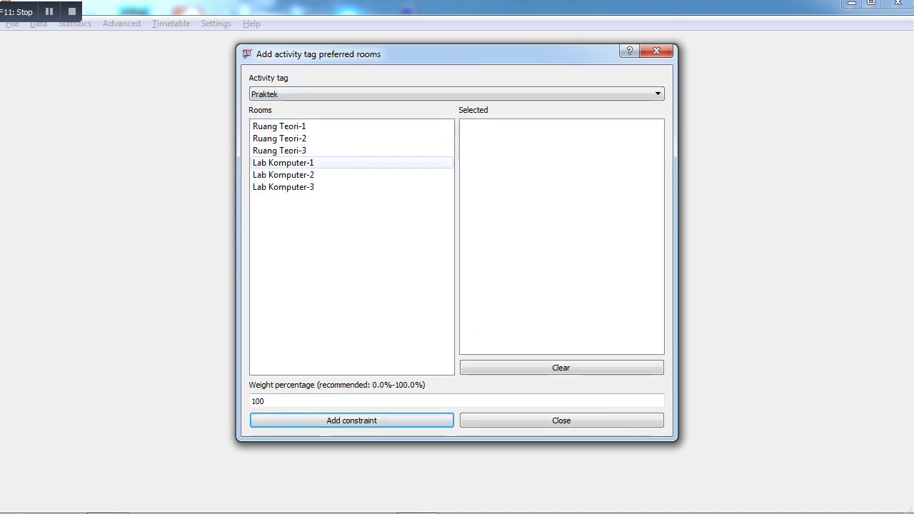
{"action": "double_click", "coordinate": [351, 162]}
{"action": "double_click", "coordinate": [351, 175]}
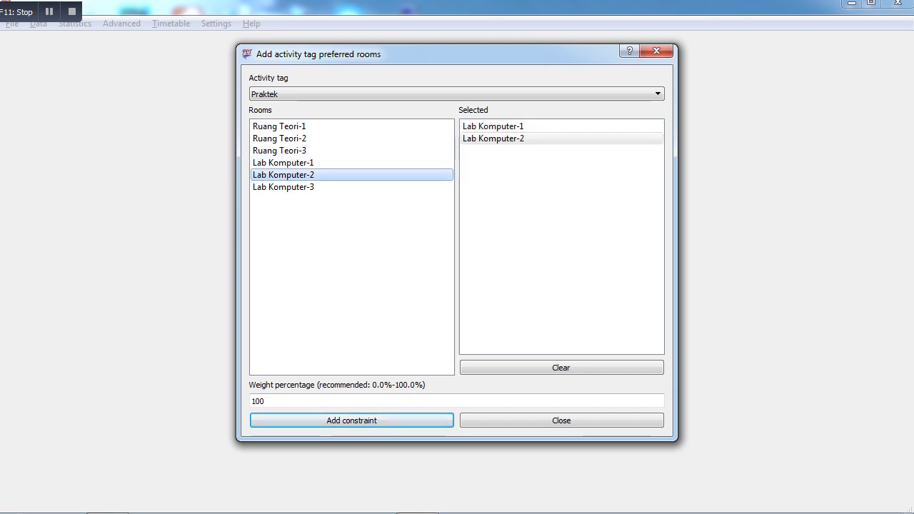
{"action": "double_click", "coordinate": [283, 187]}
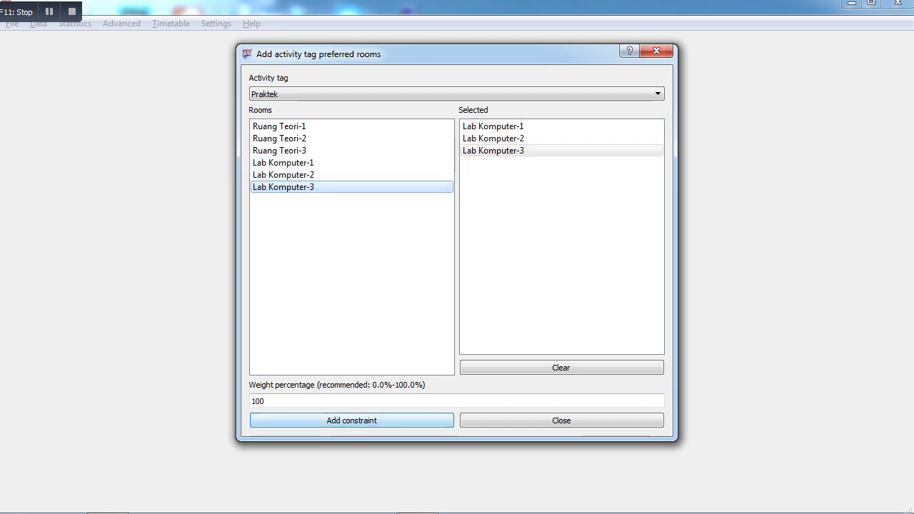
{"action": "left_click", "coordinate": [351, 420]}
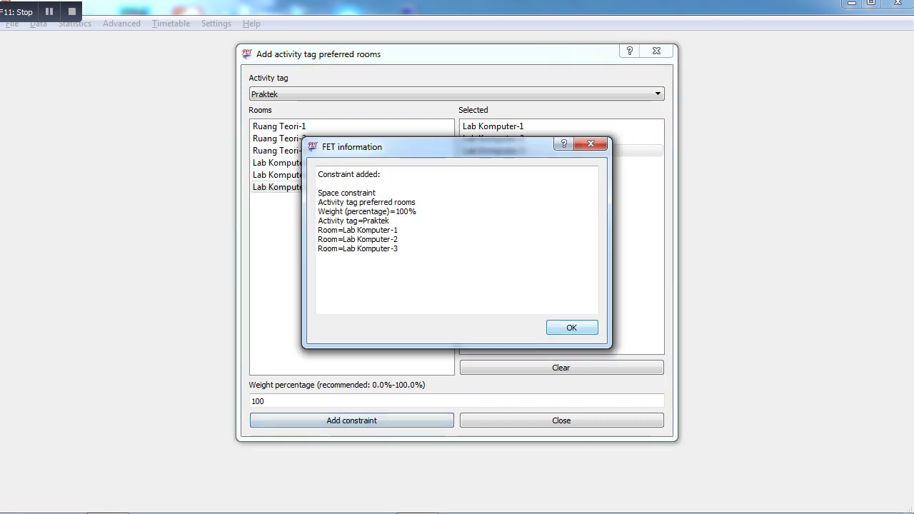
{"action": "left_click", "coordinate": [567, 326]}
{"action": "left_click", "coordinate": [561, 420]}
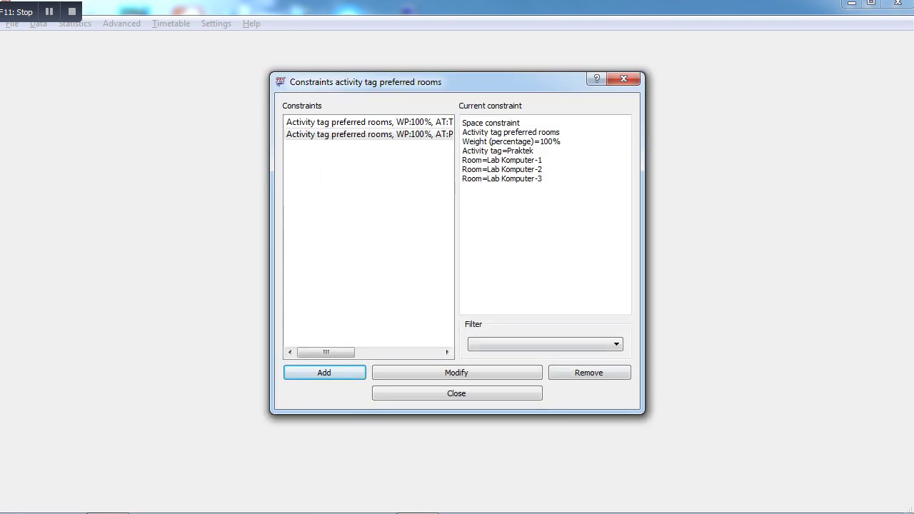
Close the activity tag preferred rooms constraints list and save the timetable data file
{"action": "left_click", "coordinate": [457, 392]}
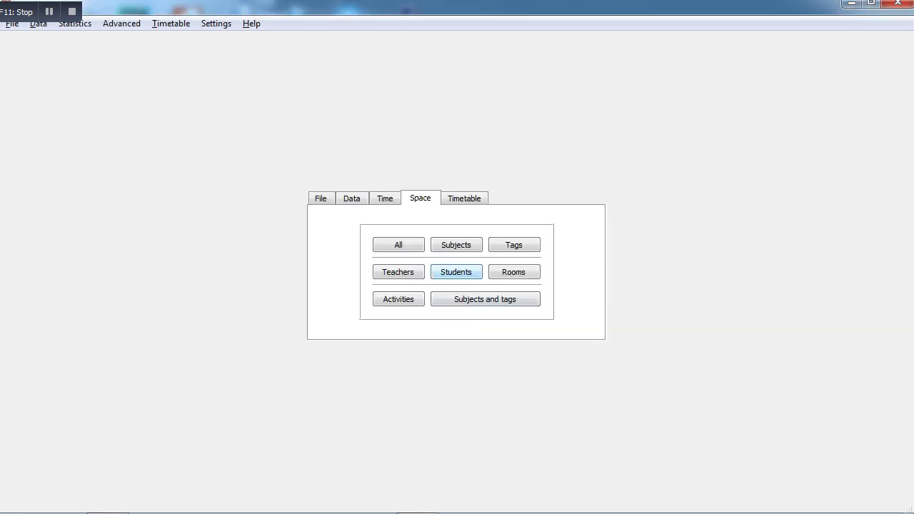
{"action": "key", "text": "ctrl+s"}
Start choosing the results output directory and browse to the Software folder on Data (D:)
{"action": "left_click", "coordinate": [464, 197]}
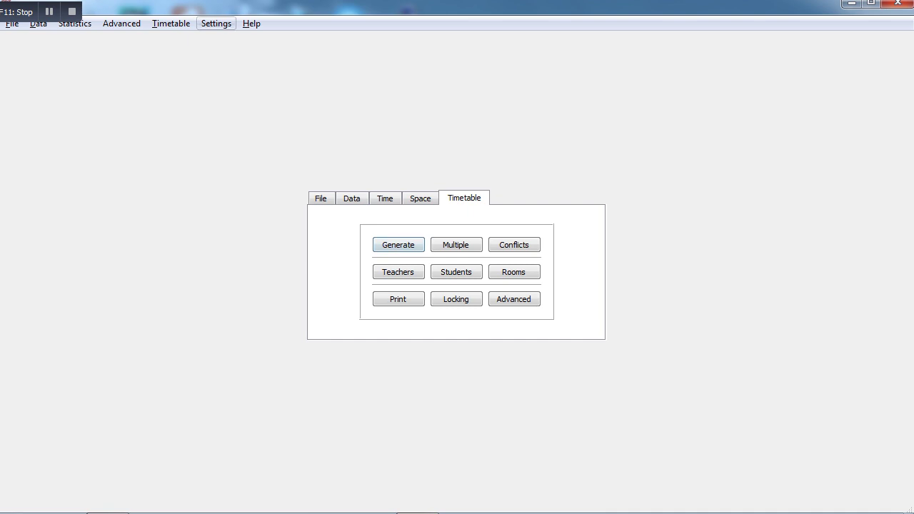
{"action": "left_click", "coordinate": [215, 24]}
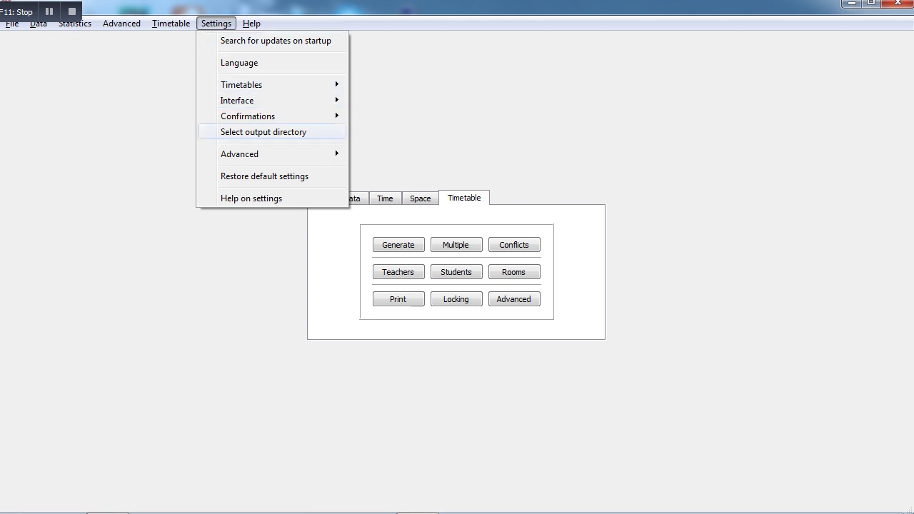
{"action": "left_click", "coordinate": [263, 132]}
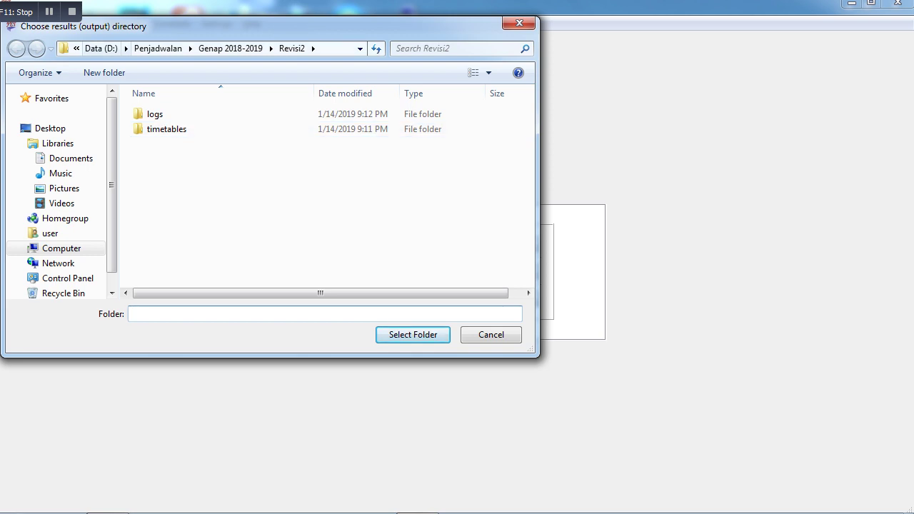
{"action": "left_click", "coordinate": [101, 48]}
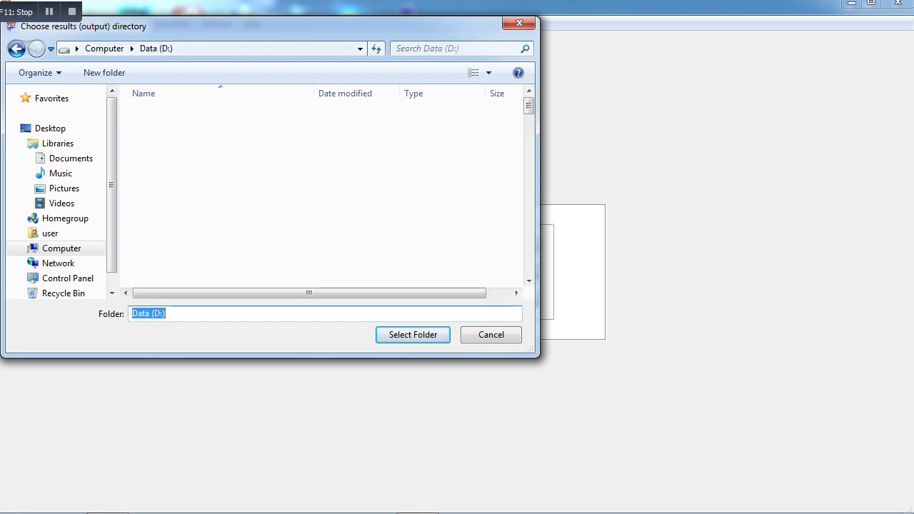
{"action": "left_click", "coordinate": [186, 173]}
{"action": "type", "text": "s"}
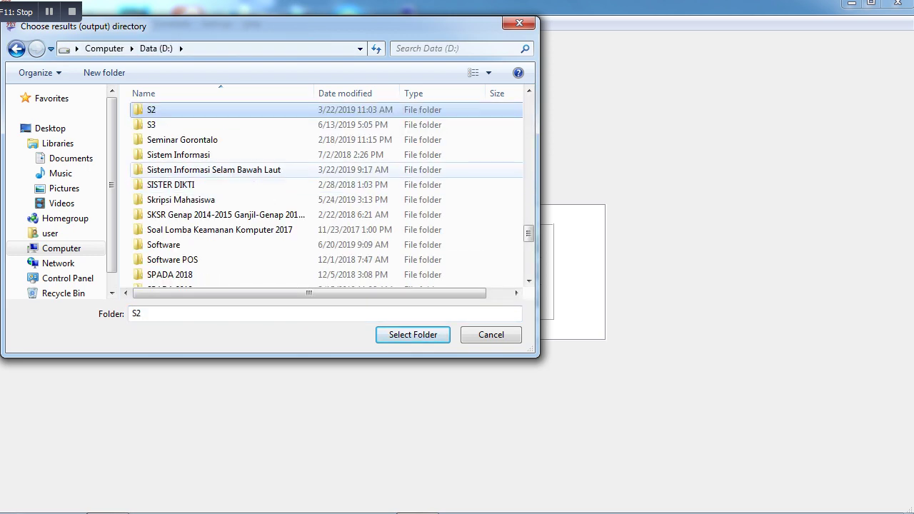
{"action": "type", "text": "o W Purbo"}
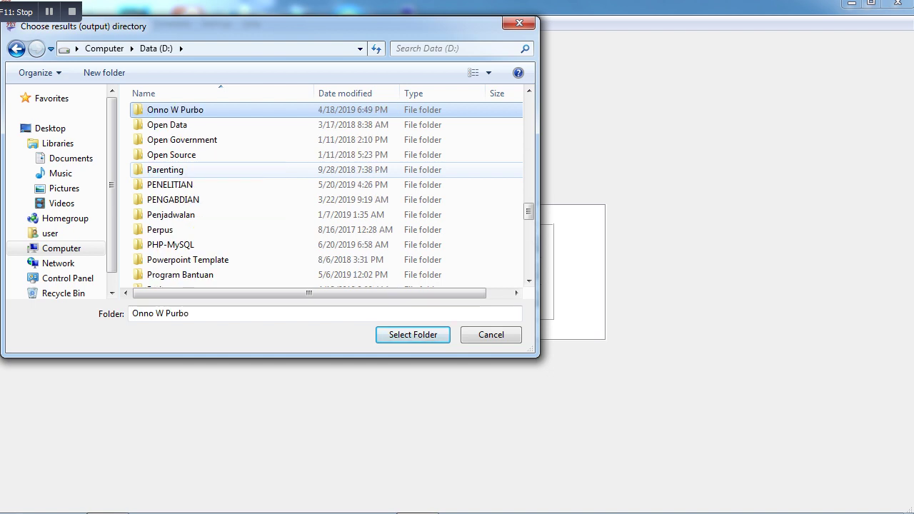
{"action": "type", "text": "s"}
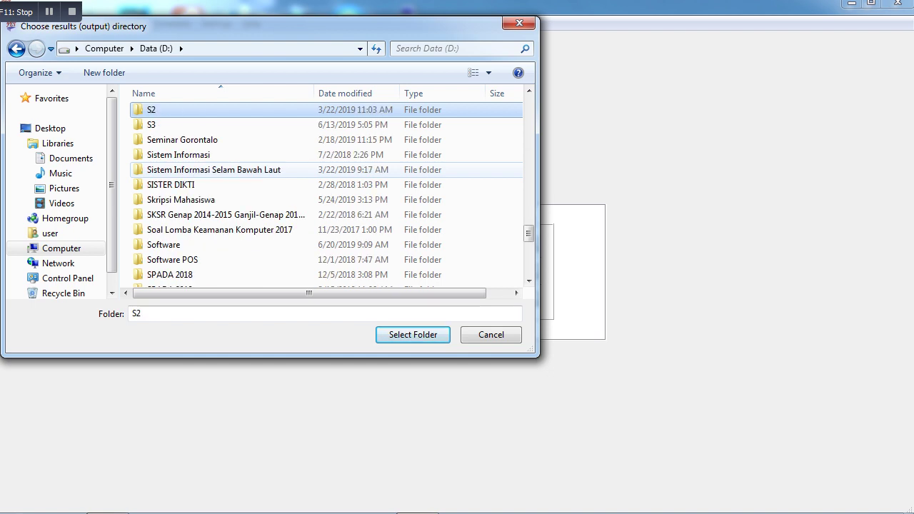
{"action": "double_click", "coordinate": [163, 245]}
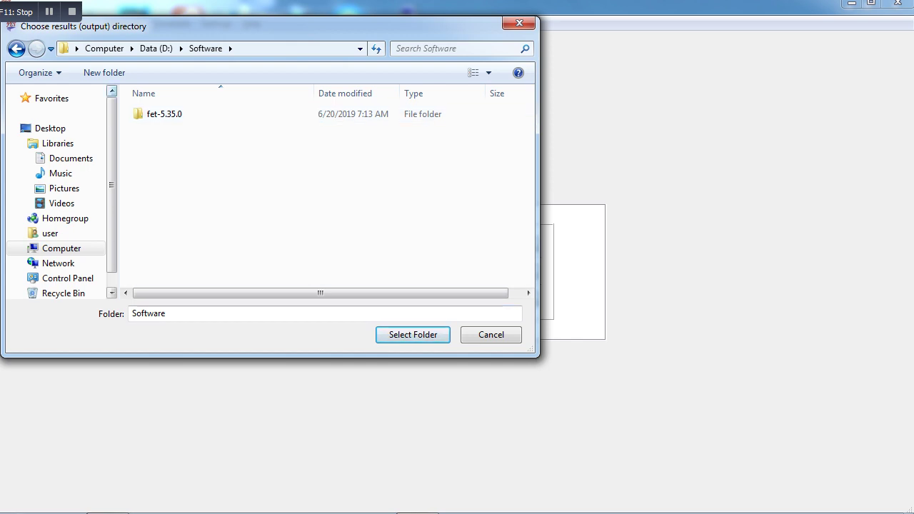
Create a folder named "Jadwal Semester Ganjil 2019-2020" inside Software and set it as the output directory
{"action": "left_click", "coordinate": [105, 72]}
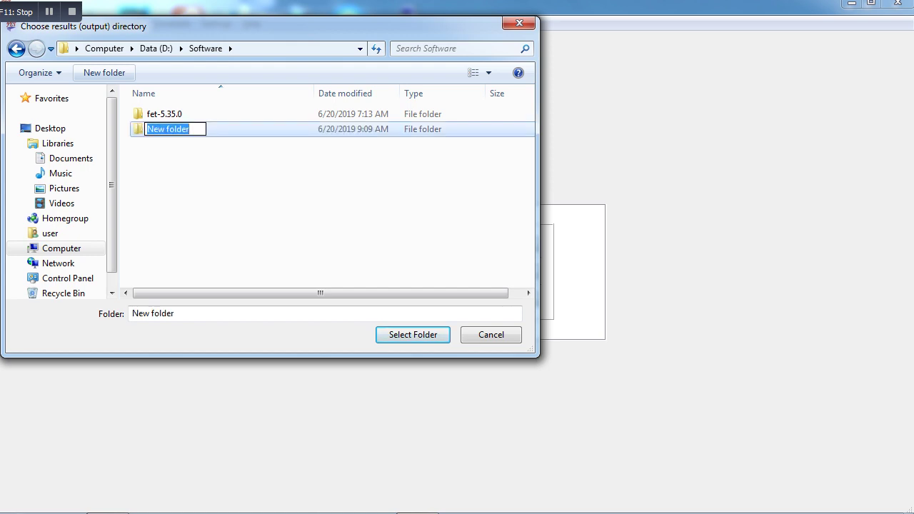
{"action": "type", "text": "Jadwal"}
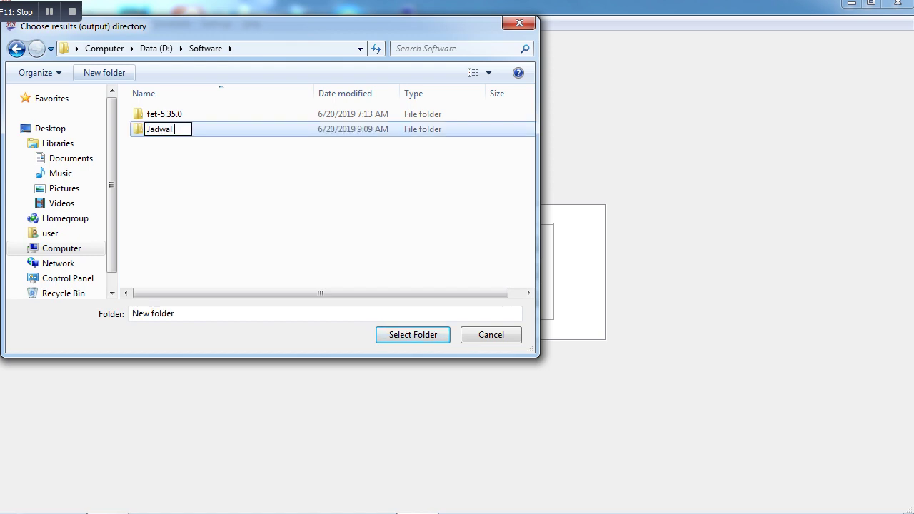
{"action": "type", "text": "Semester Ganjil"}
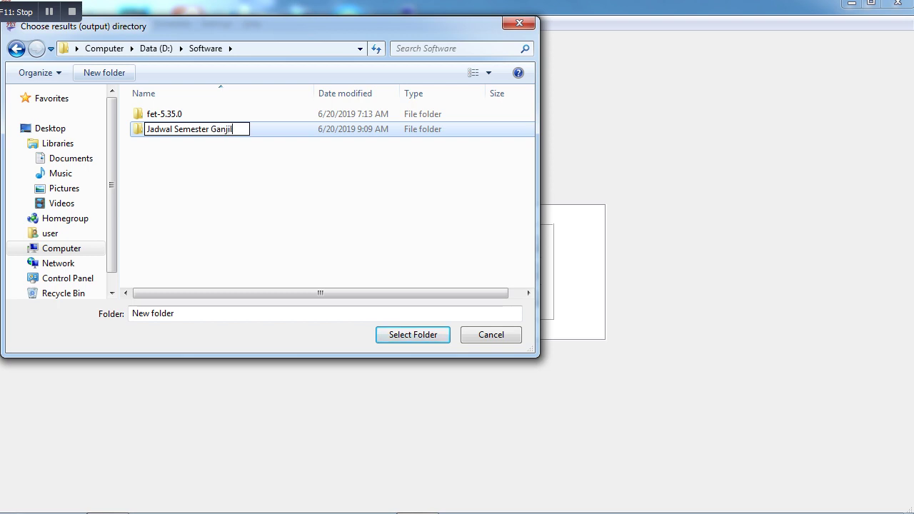
{"action": "type", "text": " 2019-2020"}
{"action": "key", "text": "Return"}
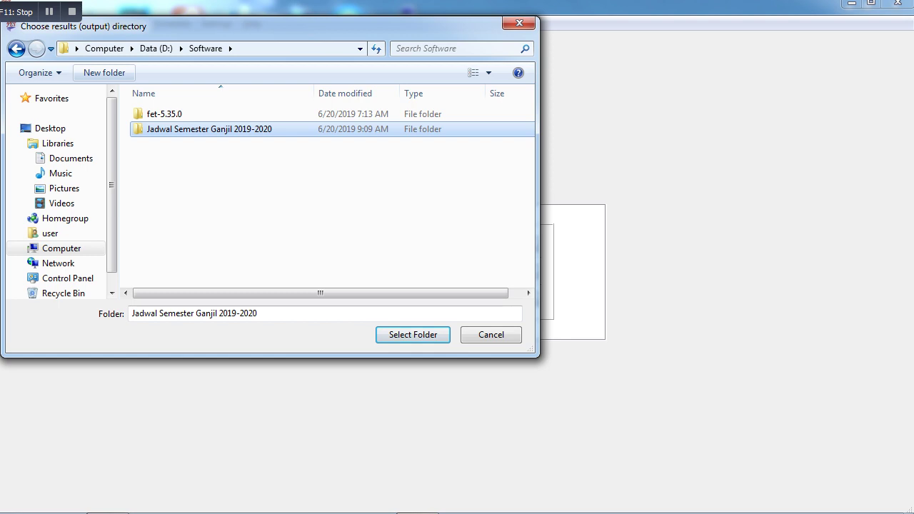
{"action": "key", "text": "Return"}
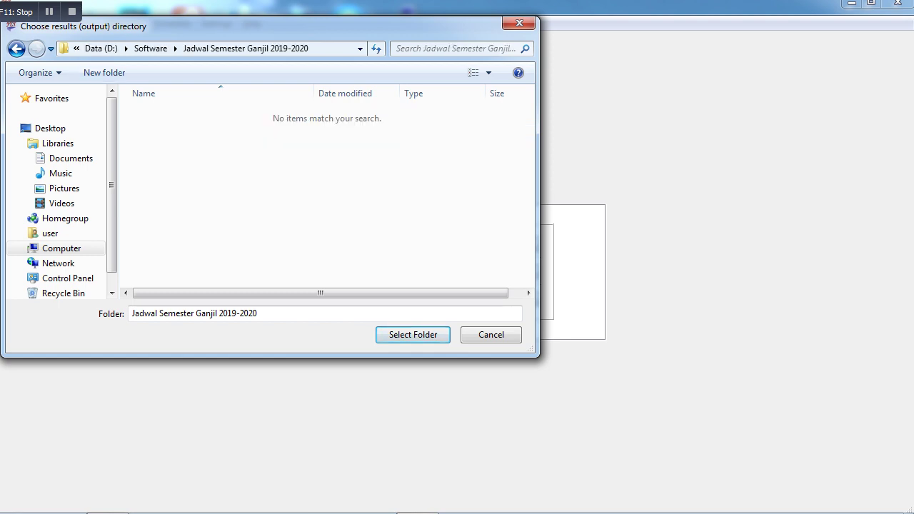
{"action": "key", "text": "Return"}
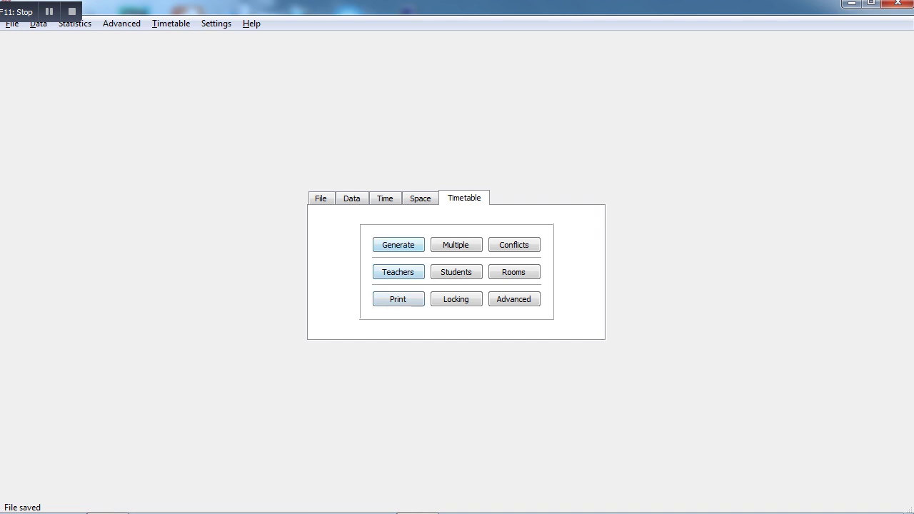
Generate a new single timetable and close the generation dialog
{"action": "key", "text": "space"}
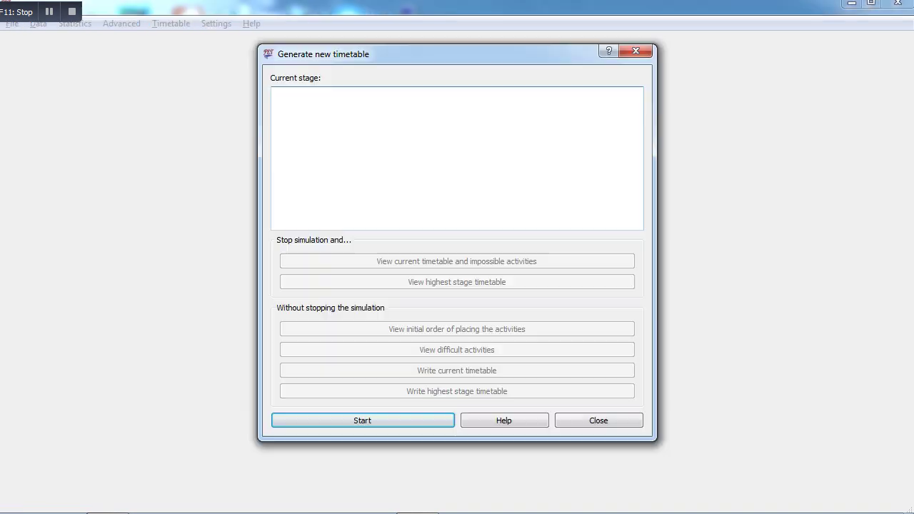
{"action": "key", "text": "space"}
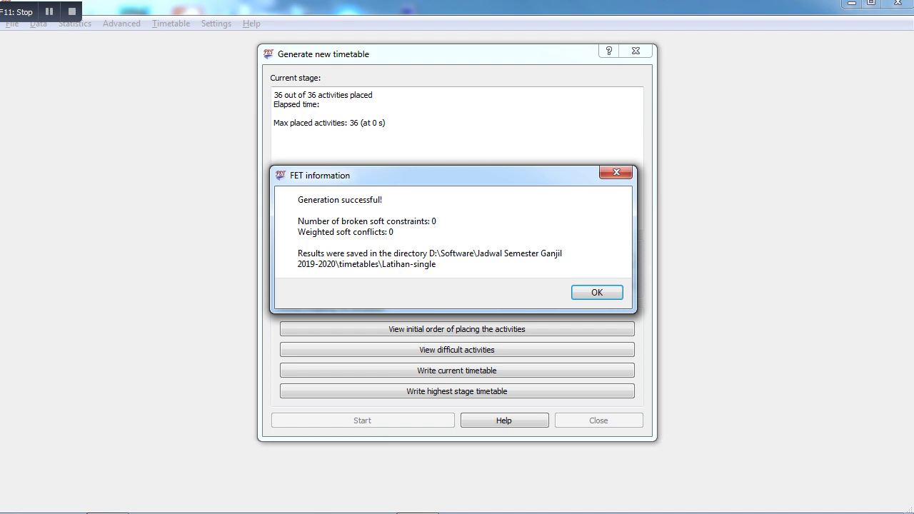
{"action": "key", "text": "Return"}
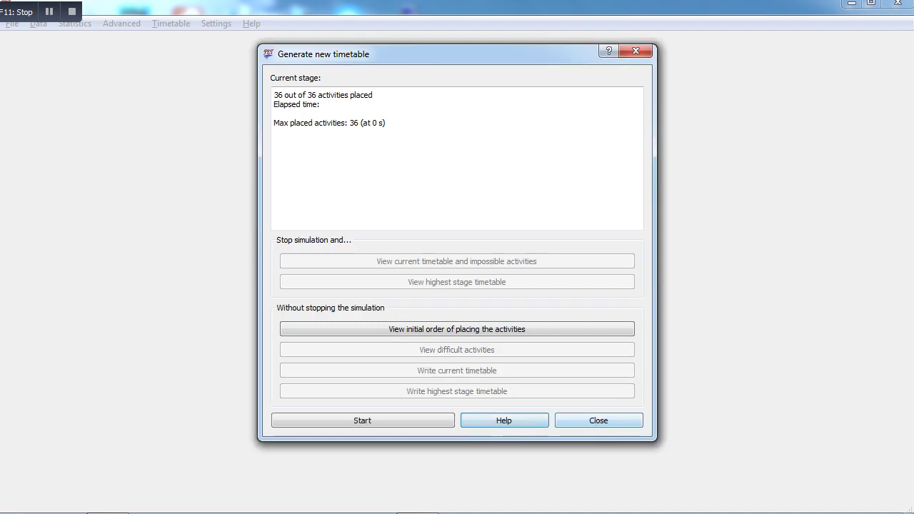
{"action": "key", "text": "Return"}
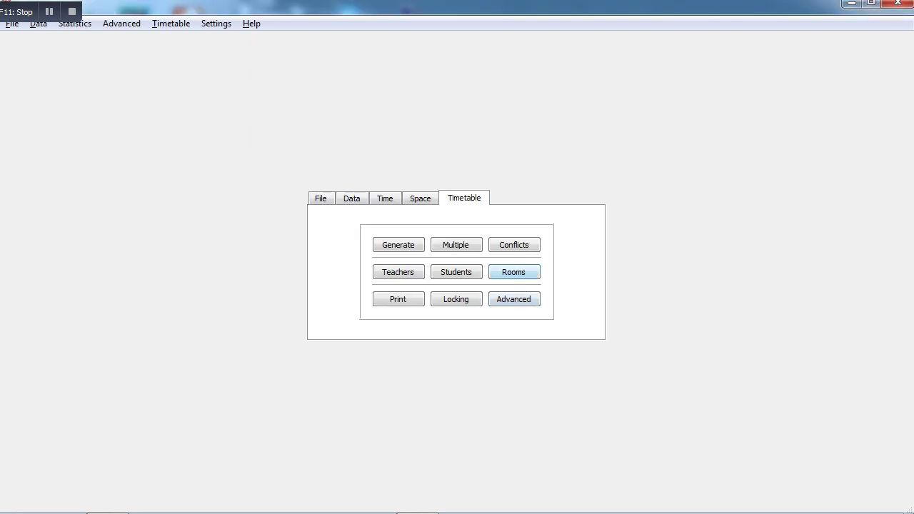
View the rooms timetable with days horizontal and examine the Ruang Teori-1 schedule, including its Rabu 08:00 activity
{"action": "left_click", "coordinate": [518, 274]}
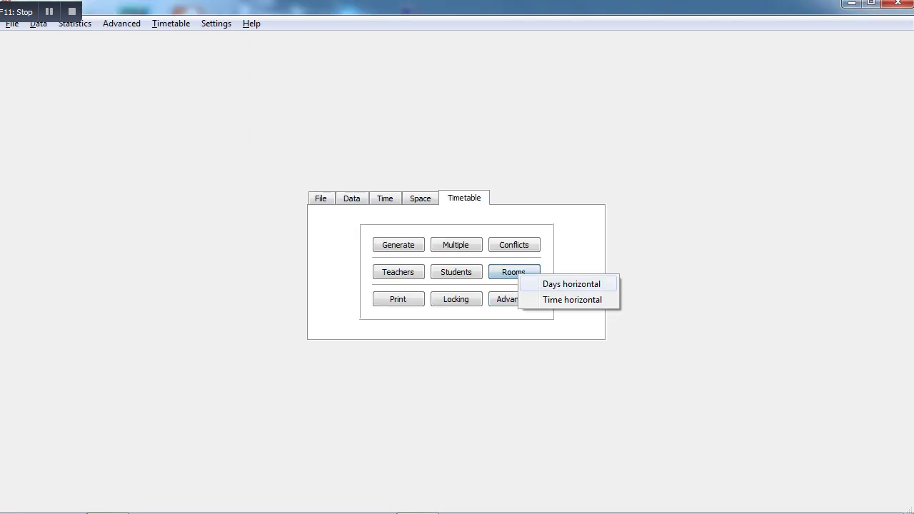
{"action": "left_click", "coordinate": [571, 284]}
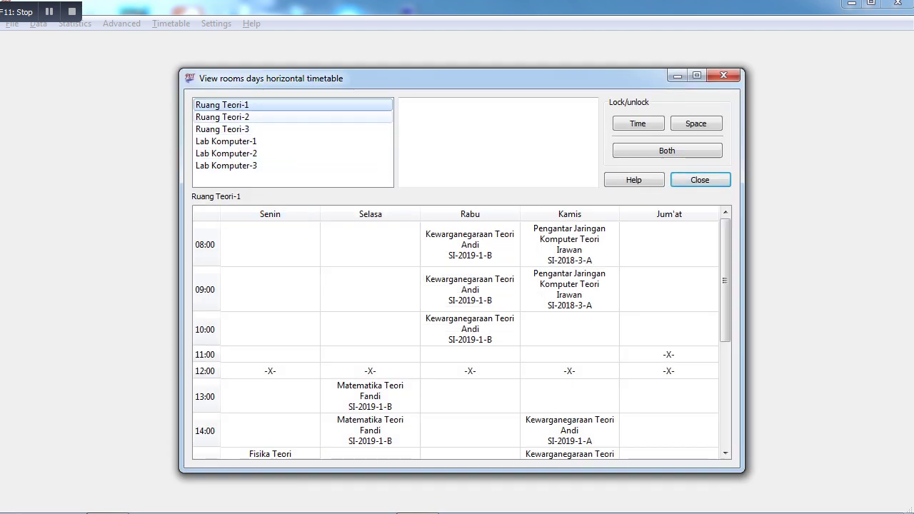
{"action": "key", "text": "Down"}
{"action": "key", "text": "Down"}
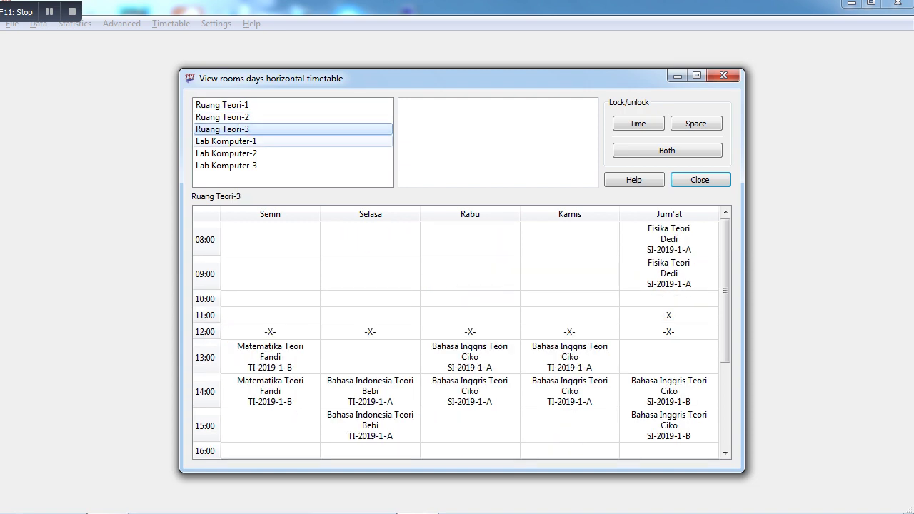
{"action": "left_click", "coordinate": [292, 105]}
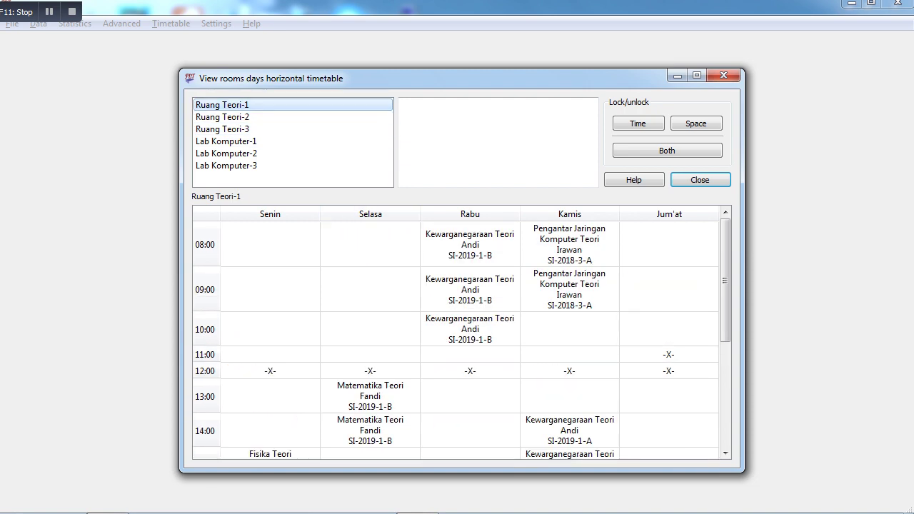
{"action": "left_click", "coordinate": [469, 244]}
{"action": "scroll", "coordinate": [462, 340], "scroll_direction": "down", "scroll_amount": 5}
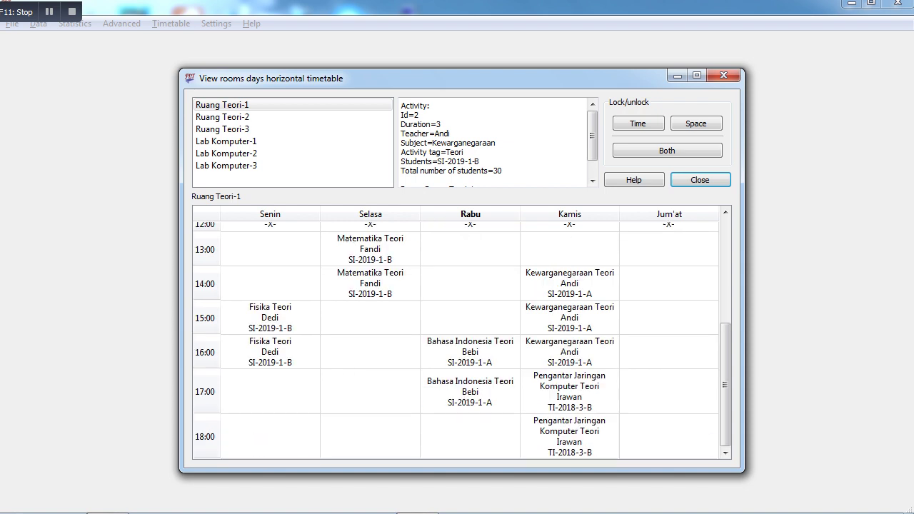
{"action": "scroll", "coordinate": [462, 341], "scroll_direction": "up", "scroll_amount": 5}
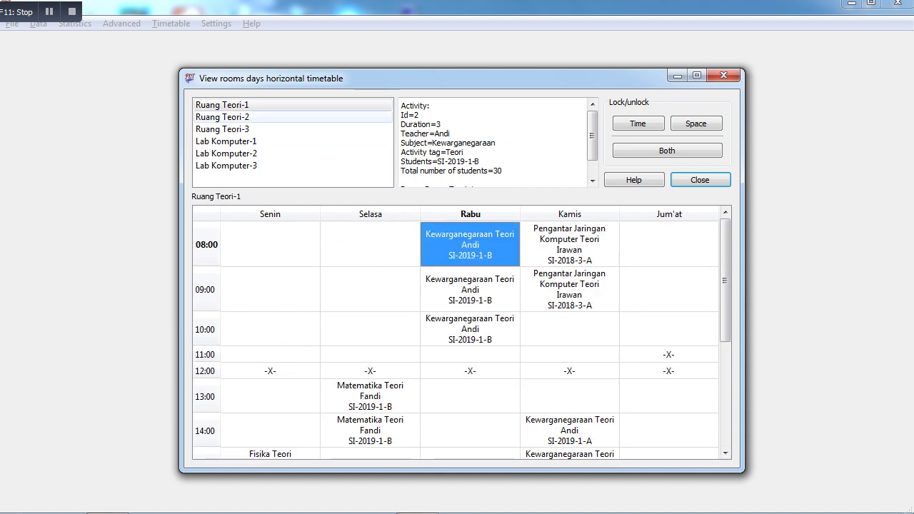
Examine the Ruang Teori-2 schedule, highlighting the Senin 10:00–11:00, Selasa 08:00–09:00 and Selasa 16:00–18:00 activities
{"action": "left_click", "coordinate": [292, 116]}
{"action": "scroll", "coordinate": [461, 340], "scroll_direction": "down", "scroll_amount": 4}
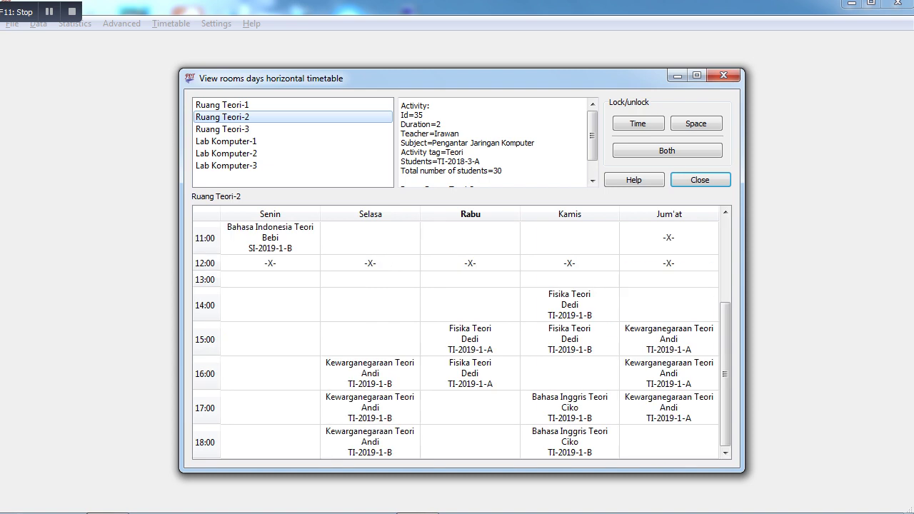
{"action": "scroll", "coordinate": [462, 341], "scroll_direction": "up", "scroll_amount": 3}
{"action": "left_click_drag", "start_coordinate": [270, 327], "coordinate": [270, 363]}
{"action": "left_click_drag", "start_coordinate": [370, 244], "coordinate": [370, 289]}
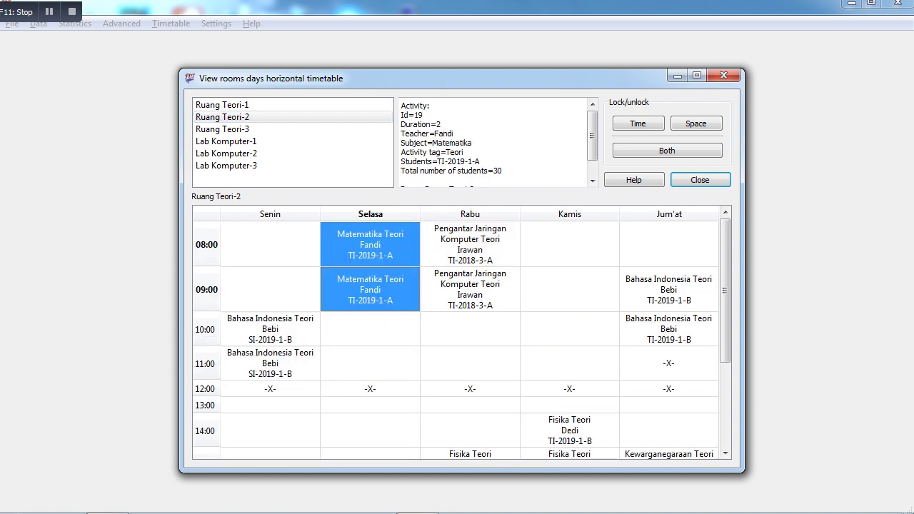
{"action": "scroll", "coordinate": [370, 289], "scroll_direction": "down", "scroll_amount": 2}
{"action": "left_click_drag", "start_coordinate": [370, 368], "coordinate": [370, 441]}
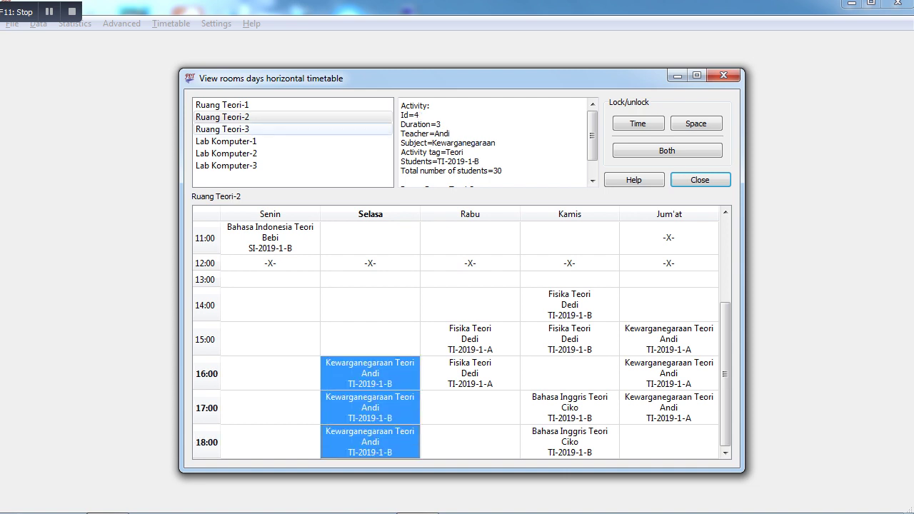
Compare the schedules of Lab Komputer-1, Lab Komputer-2 and Lab Komputer-3 in the rooms timetable
{"action": "left_click", "coordinate": [242, 141]}
{"action": "left_click", "coordinate": [242, 152]}
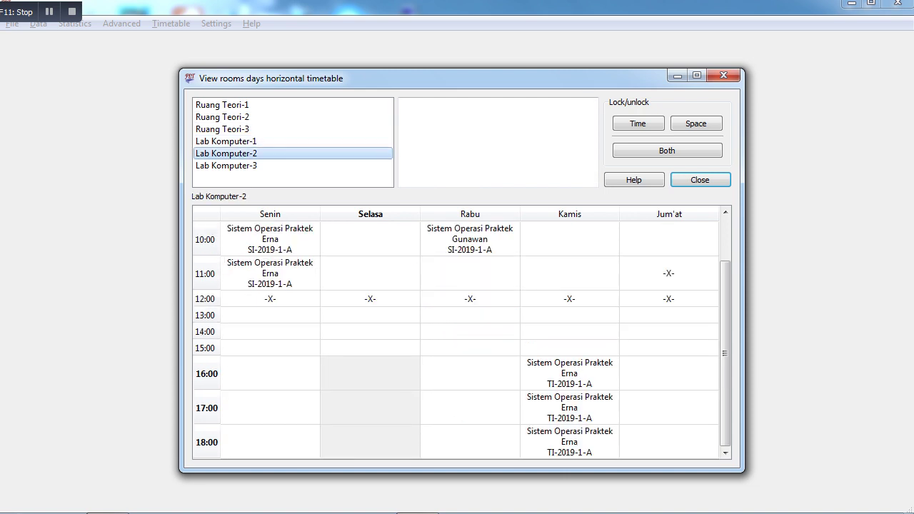
{"action": "left_click", "coordinate": [242, 165]}
{"action": "left_click", "coordinate": [243, 153]}
{"action": "left_click", "coordinate": [242, 140]}
{"action": "left_click", "coordinate": [242, 153]}
{"action": "left_click", "coordinate": [242, 165]}
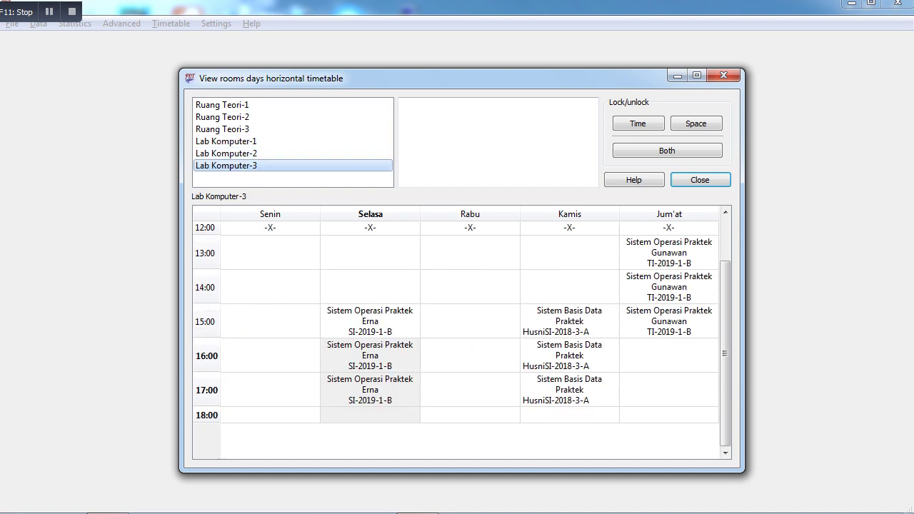
{"action": "left_click", "coordinate": [242, 153]}
{"action": "left_click", "coordinate": [242, 141]}
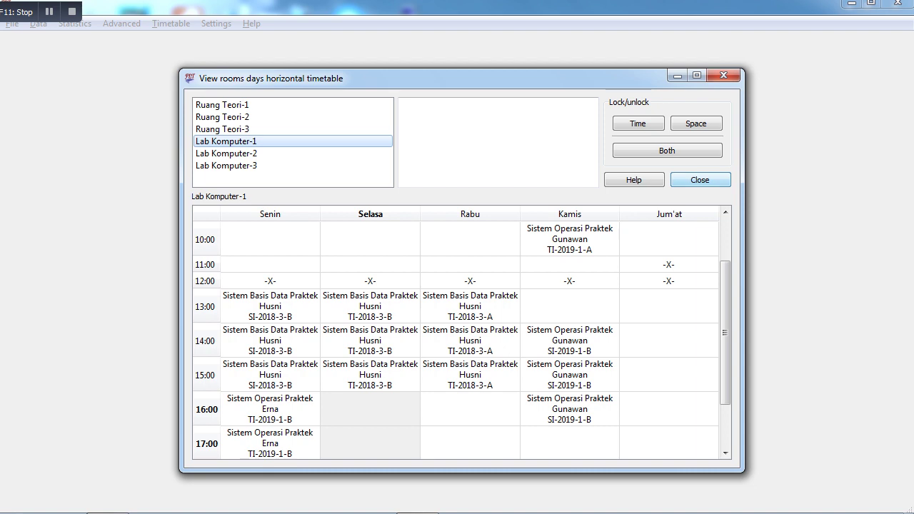
{"action": "left_click", "coordinate": [243, 152]}
{"action": "left_click", "coordinate": [243, 164]}
{"action": "left_click", "coordinate": [243, 153]}
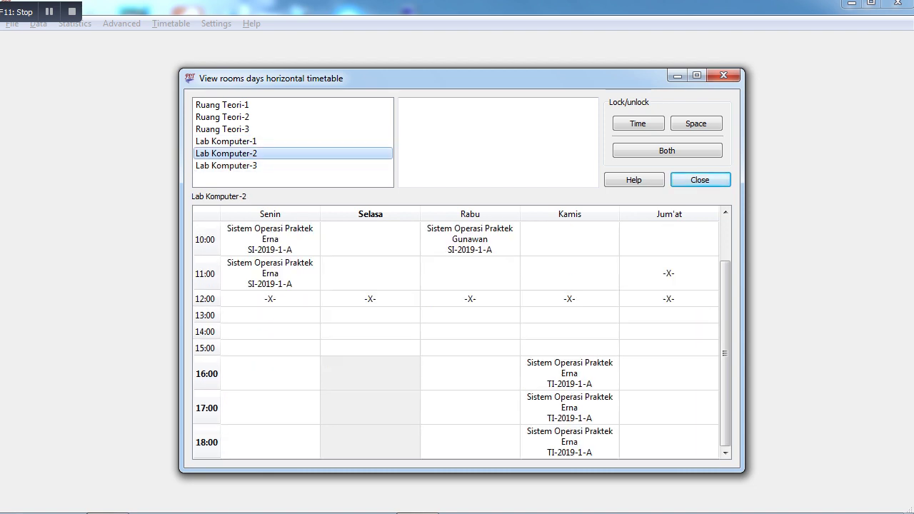
Review the schedules from Lab Komputer-1 back through the three Ruang Teori rooms, and close the rooms timetable view
{"action": "left_click", "coordinate": [242, 141]}
{"action": "left_click", "coordinate": [242, 128]}
{"action": "left_click", "coordinate": [243, 116]}
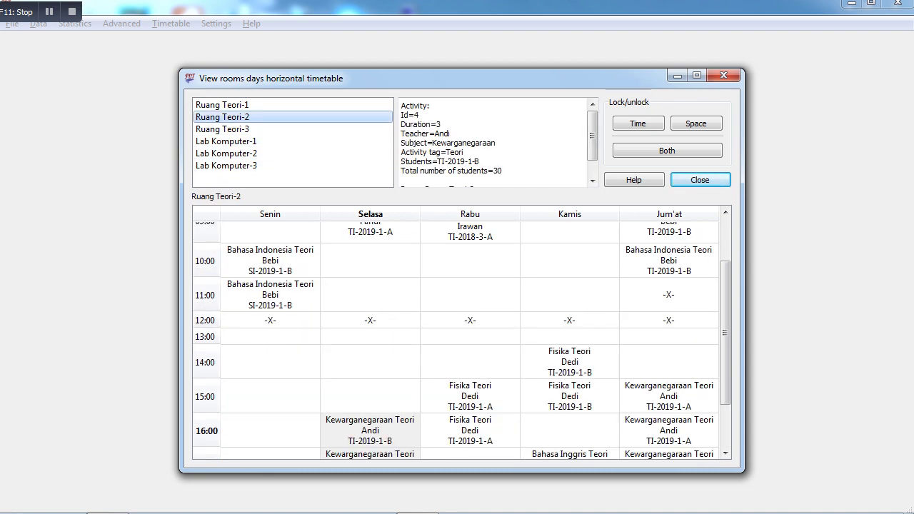
{"action": "left_click", "coordinate": [242, 104]}
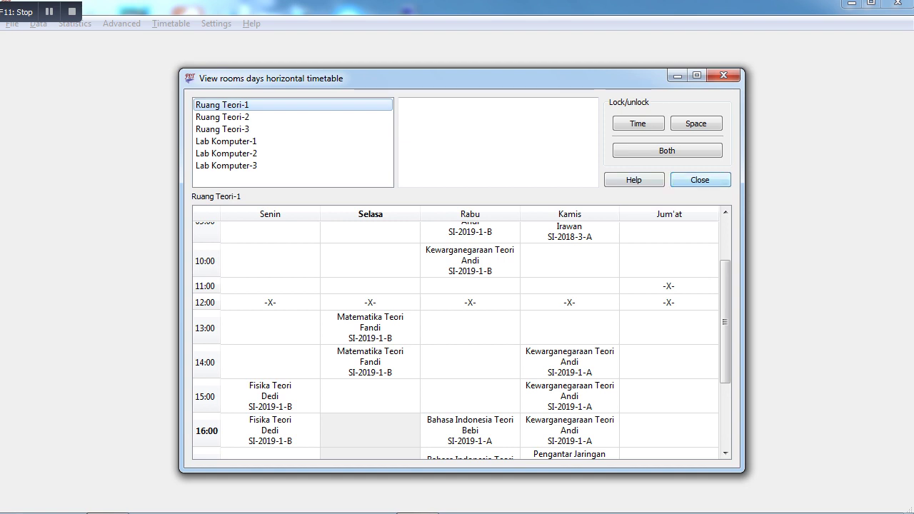
{"action": "left_click", "coordinate": [700, 180]}
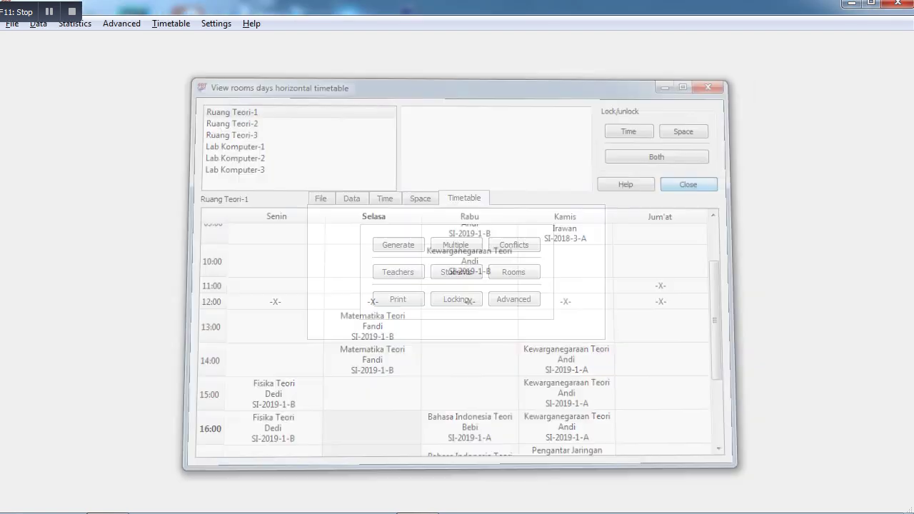
Switch to Windows Explorer and open the generated output folder D:\Software\Jadwal Semester Ganjil 2019-2020\timetables\Latihan-single
{"action": "left_click", "coordinate": [107, 500]}
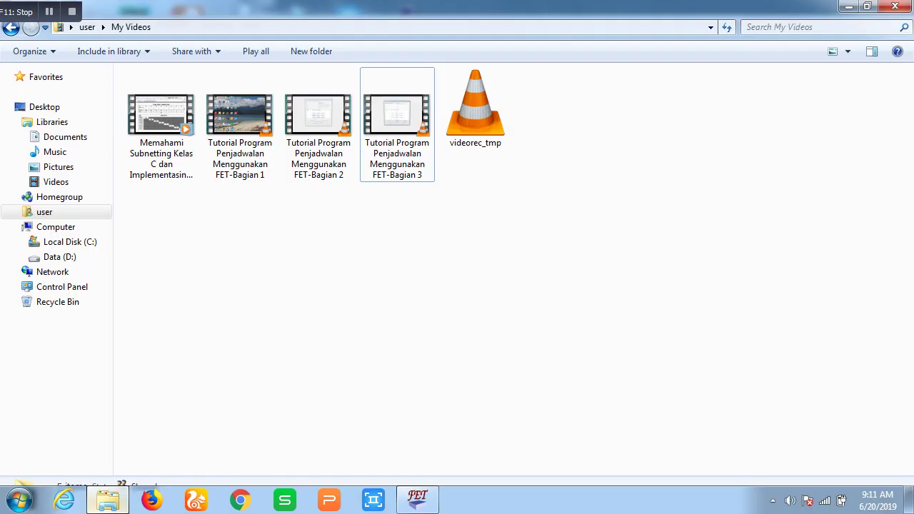
{"action": "left_click", "coordinate": [59, 256]}
{"action": "left_click", "coordinate": [169, 287]}
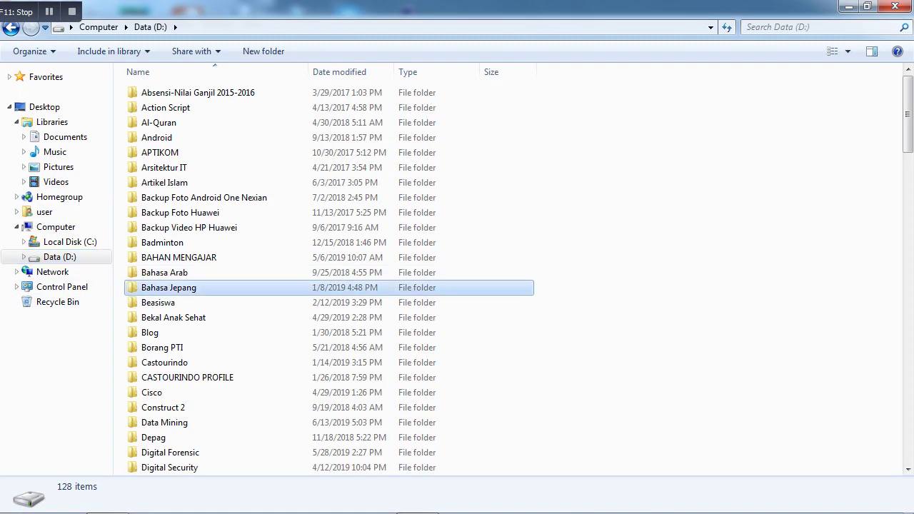
{"action": "type", "text": "sof"}
{"action": "key", "text": "Return"}
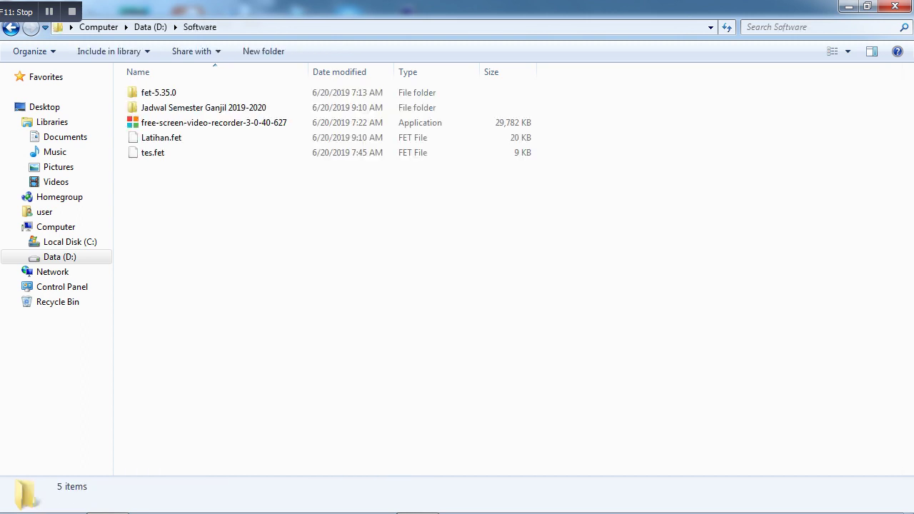
{"action": "type", "text": "j"}
{"action": "key", "text": "Return"}
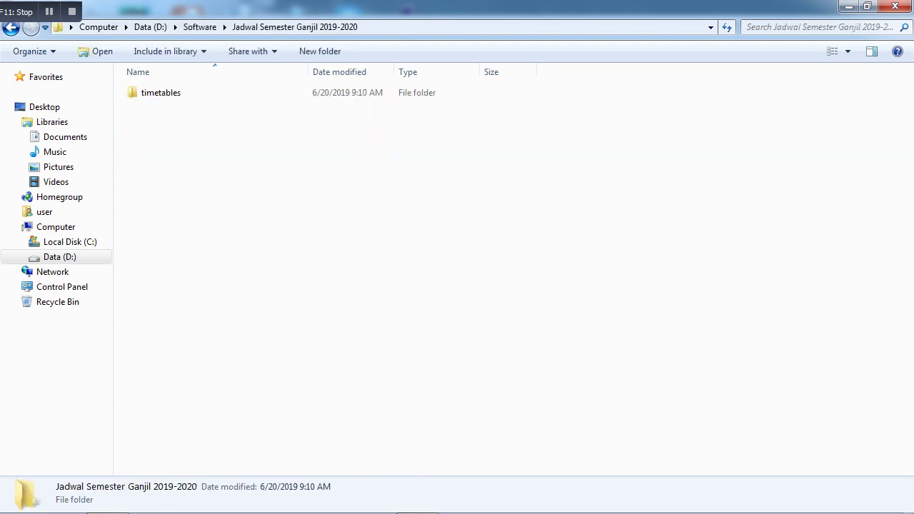
{"action": "type", "text": "t"}
{"action": "key", "text": "Return"}
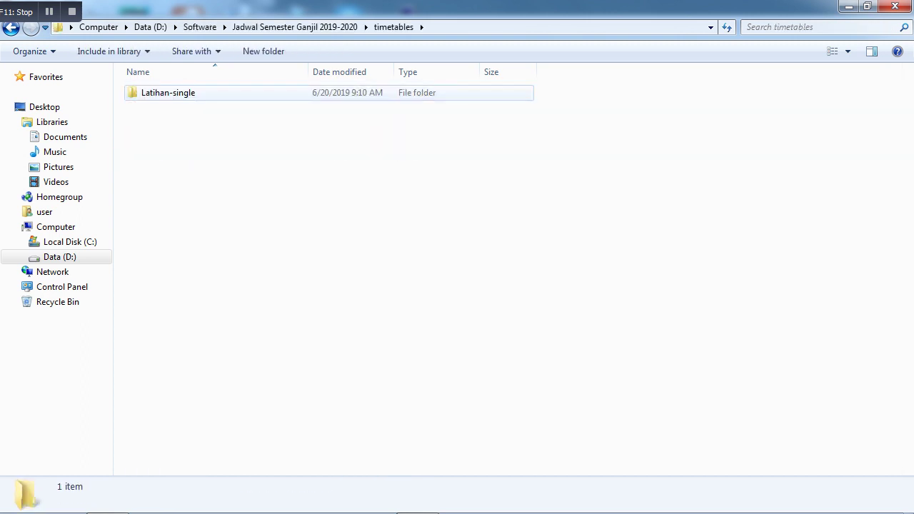
{"action": "double_click", "coordinate": [168, 92]}
{"action": "left_click", "coordinate": [189, 302]}
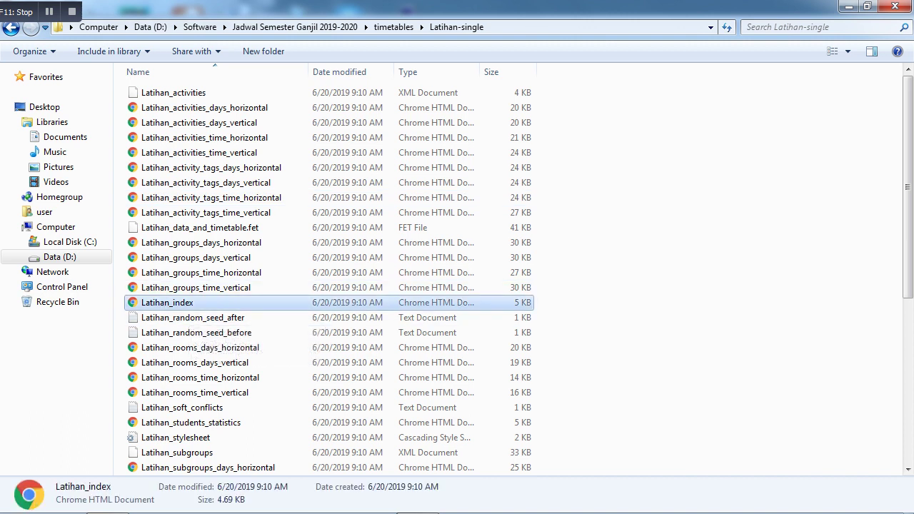
{"action": "right_click", "coordinate": [183, 302]}
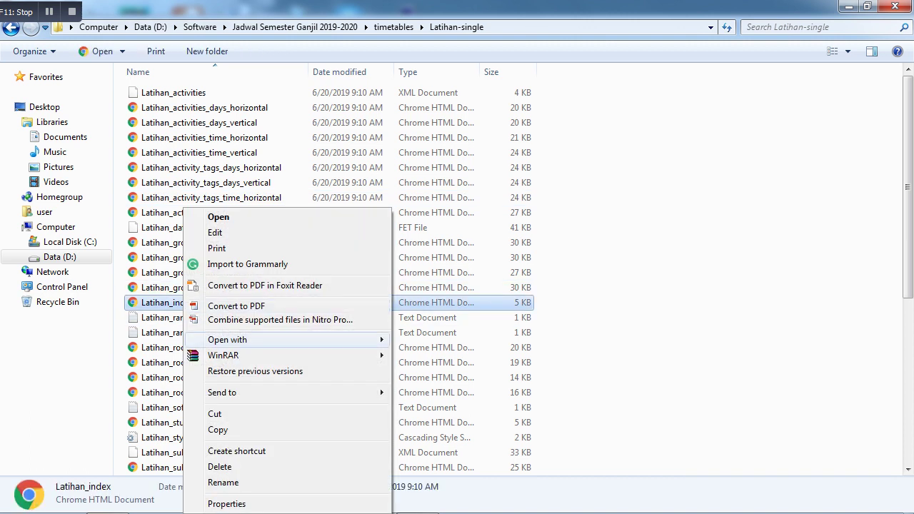
{"action": "left_click", "coordinate": [167, 302]}
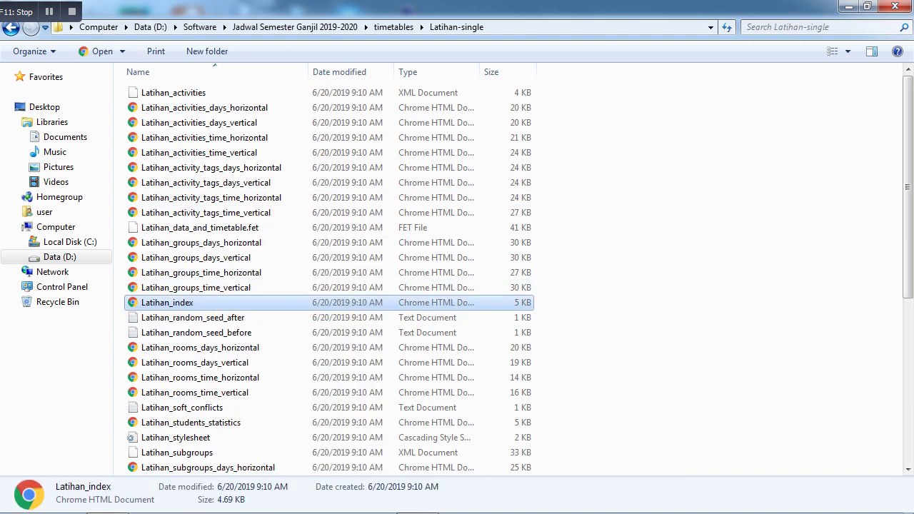
{"action": "left_click", "coordinate": [196, 332]}
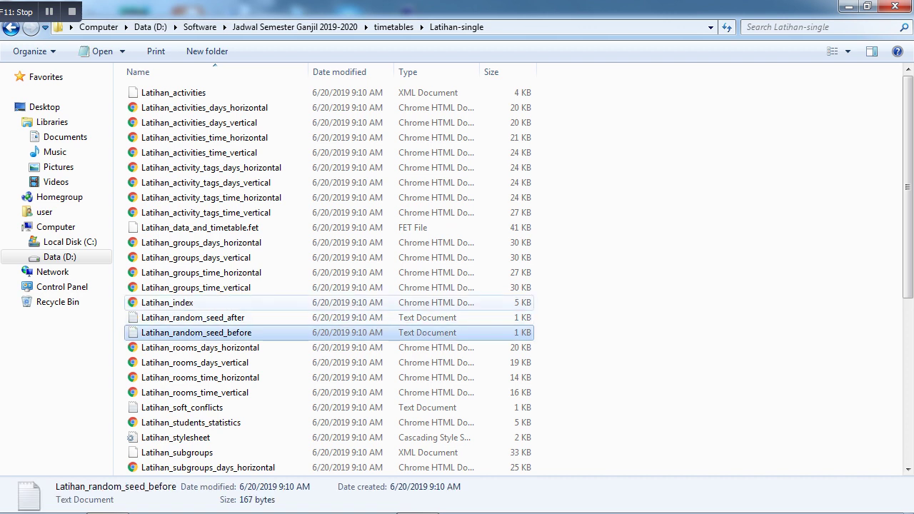
Open the Latihan_index file with Google Chrome
{"action": "left_click", "coordinate": [167, 301]}
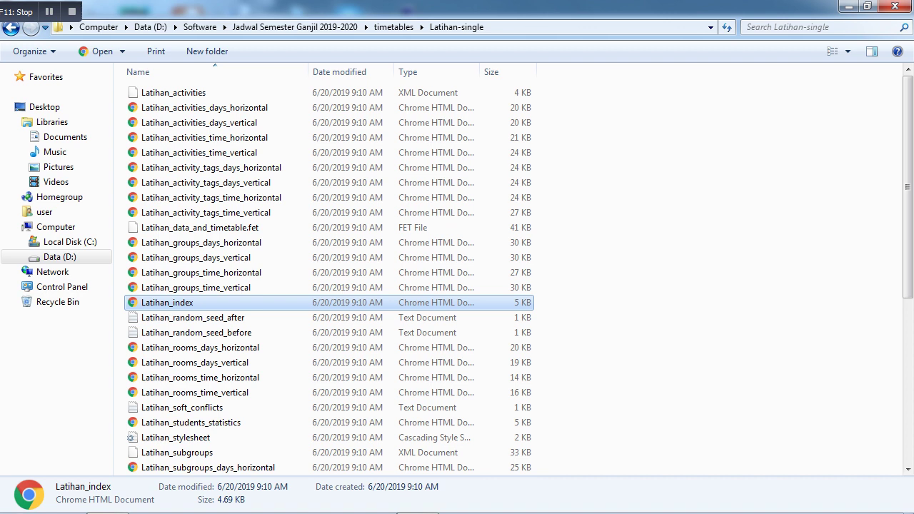
{"action": "key", "text": "shift+F10"}
{"action": "key", "text": "Down"}
{"action": "key", "text": "Down"}
{"action": "key", "text": "Down"}
{"action": "key", "text": "Down"}
{"action": "key", "text": "Down"}
{"action": "key", "text": "Down"}
{"action": "key", "text": "Down"}
{"action": "key", "text": "Down"}
{"action": "key", "text": "Right"}
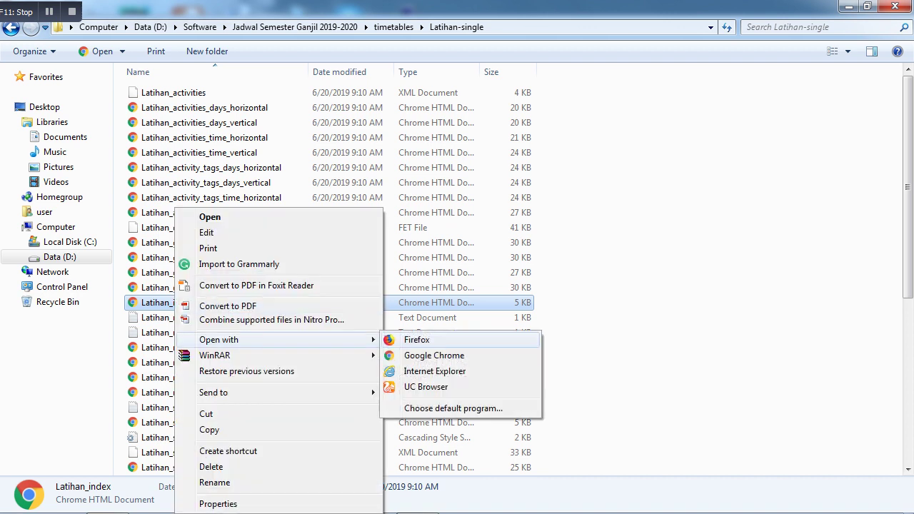
{"action": "key", "text": "Down"}
{"action": "key", "text": "Return"}
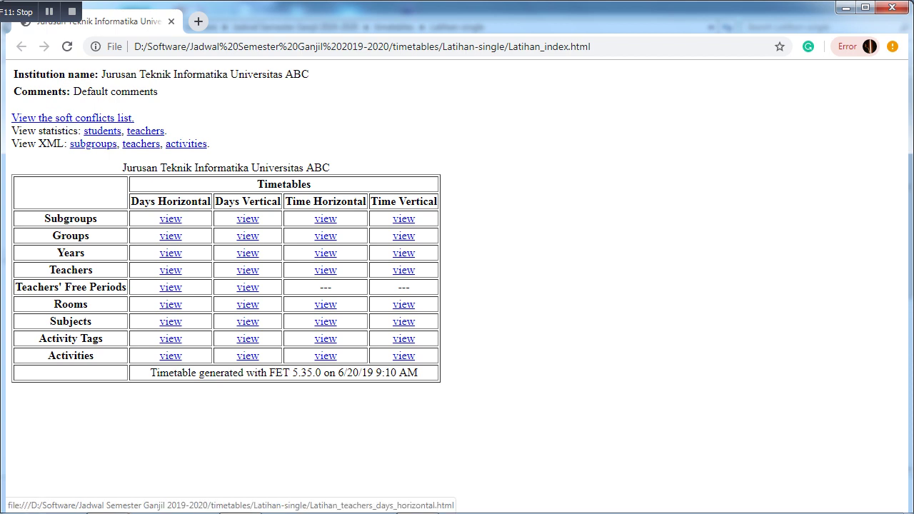
View the teachers' days-horizontal timetable, examine the first listed teacher's schedule including the Rabu SI-2019-1-B class, and return to the index page
{"action": "left_click", "coordinate": [170, 270]}
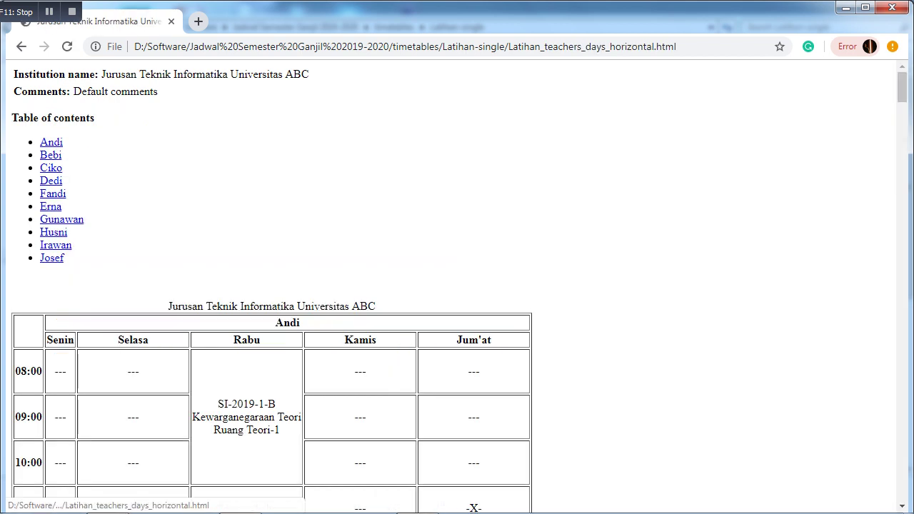
{"action": "left_click", "coordinate": [51, 142]}
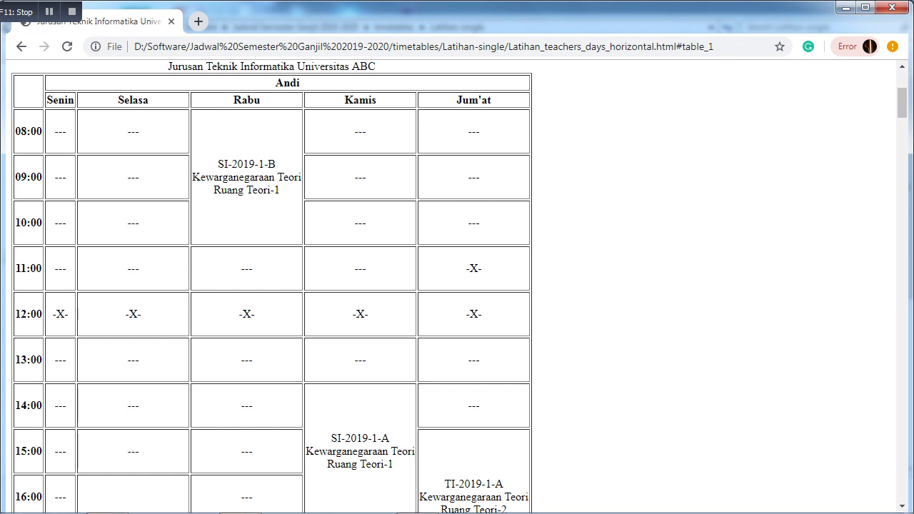
{"action": "left_click_drag", "start_coordinate": [275, 163], "coordinate": [218, 164]}
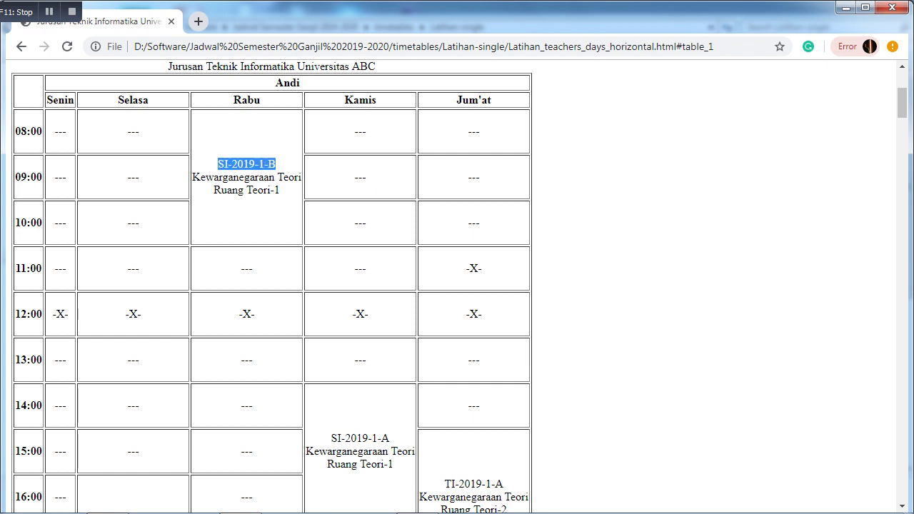
{"action": "scroll", "coordinate": [457, 286], "scroll_direction": "down", "scroll_amount": 1}
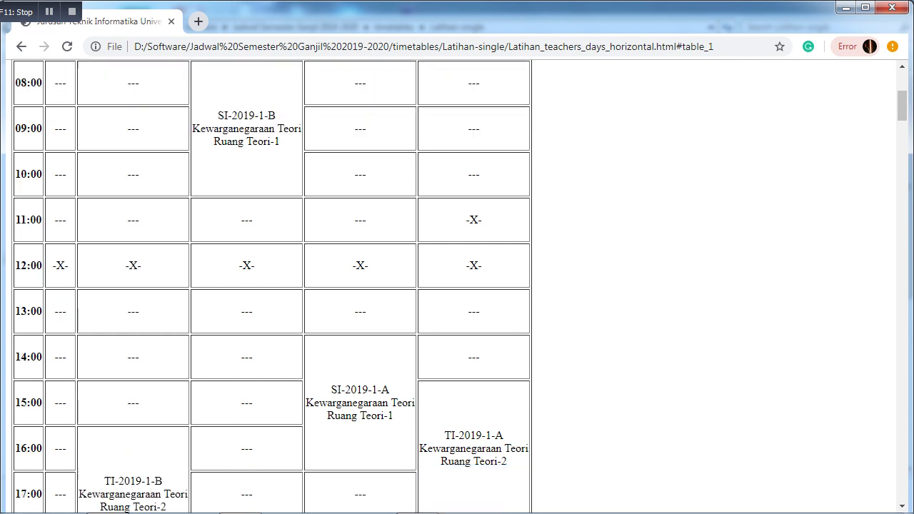
{"action": "key", "text": "alt+Left"}
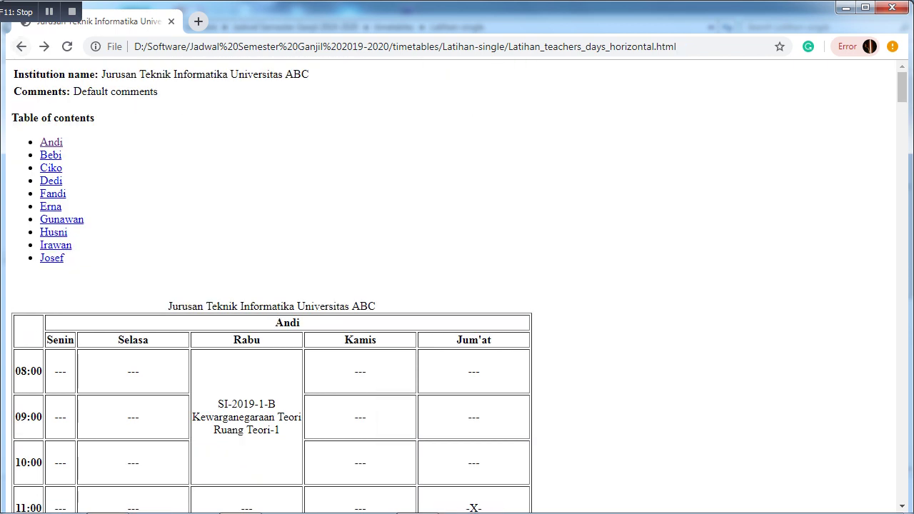
{"action": "key", "text": "alt+Left"}
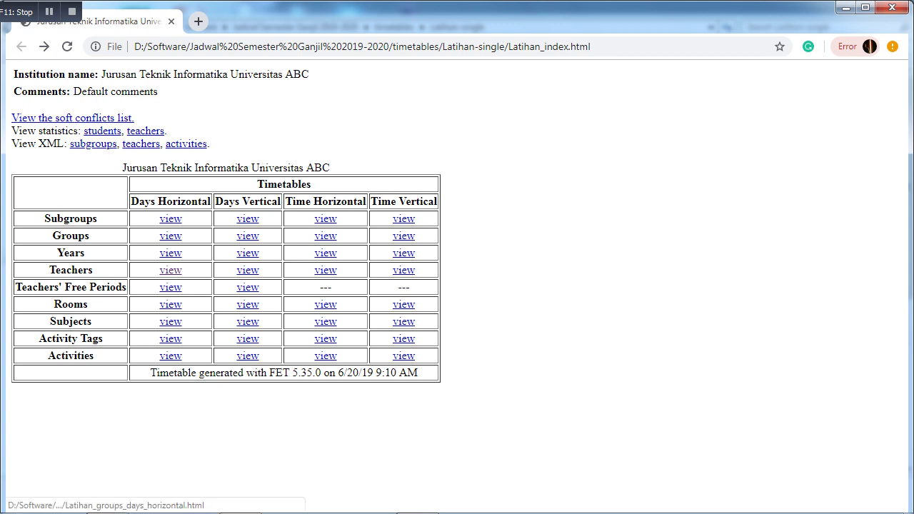
View the subgroups' days-horizontal timetable, examine the SI-2019-1-A schedule including its Rabu morning activity, and return to the table of contents
{"action": "left_click", "coordinate": [170, 219]}
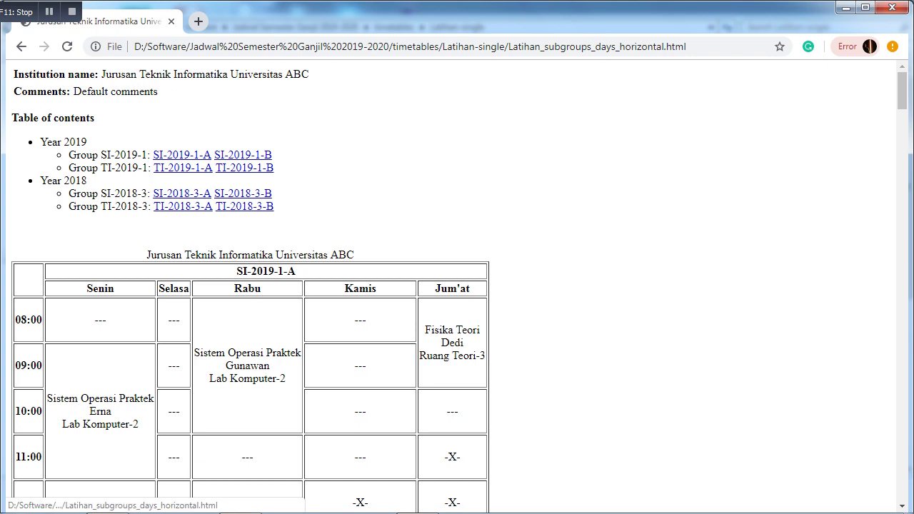
{"action": "left_click", "coordinate": [182, 154]}
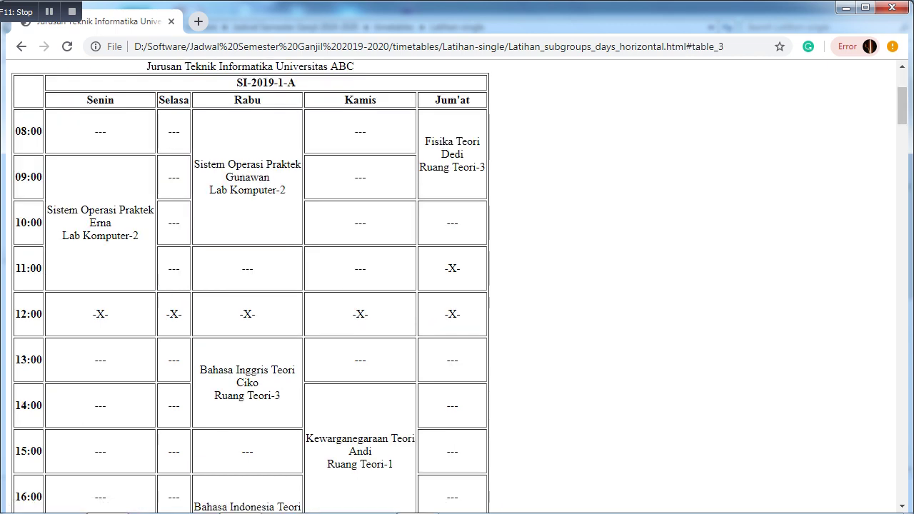
{"action": "left_click_drag", "start_coordinate": [270, 177], "coordinate": [217, 190]}
{"action": "left_click", "coordinate": [217, 189]}
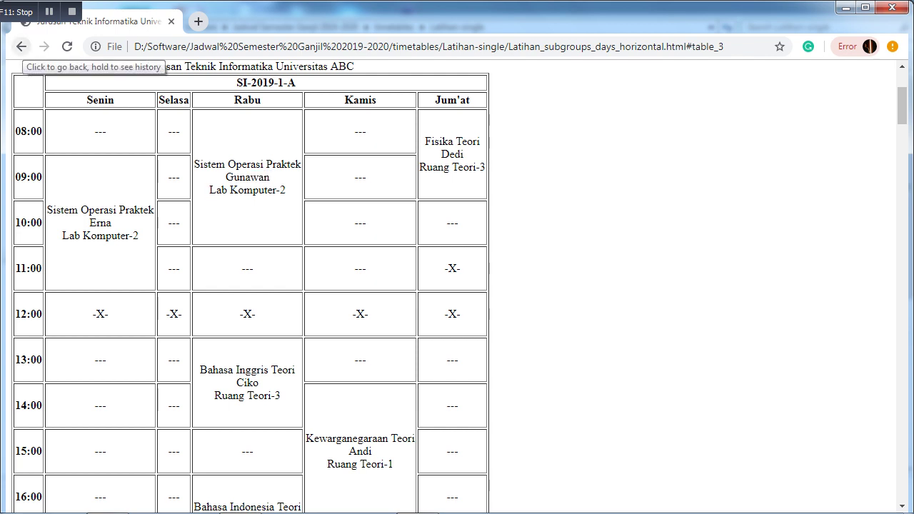
{"action": "left_click", "coordinate": [21, 47]}
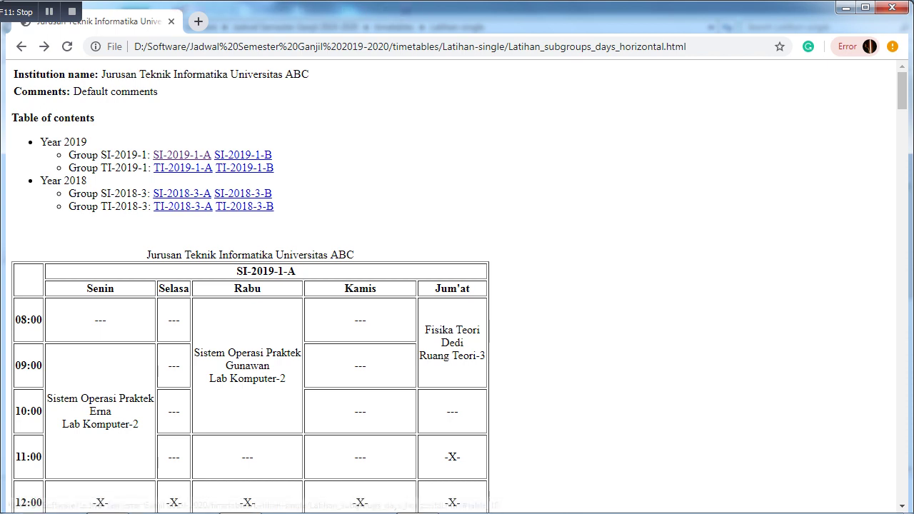
Switch back to FET, review the full list of activities in the Activities dialog, and close it
{"action": "left_click", "coordinate": [418, 500]}
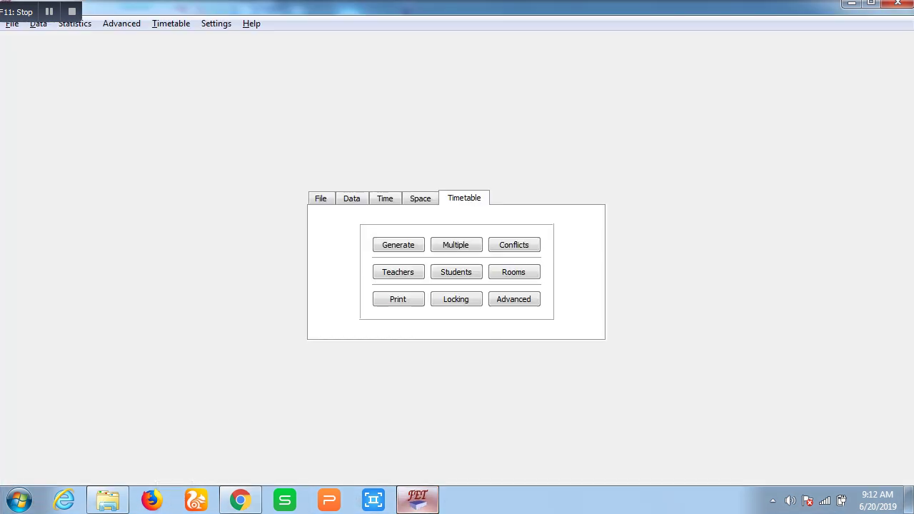
{"action": "left_click", "coordinate": [351, 198]}
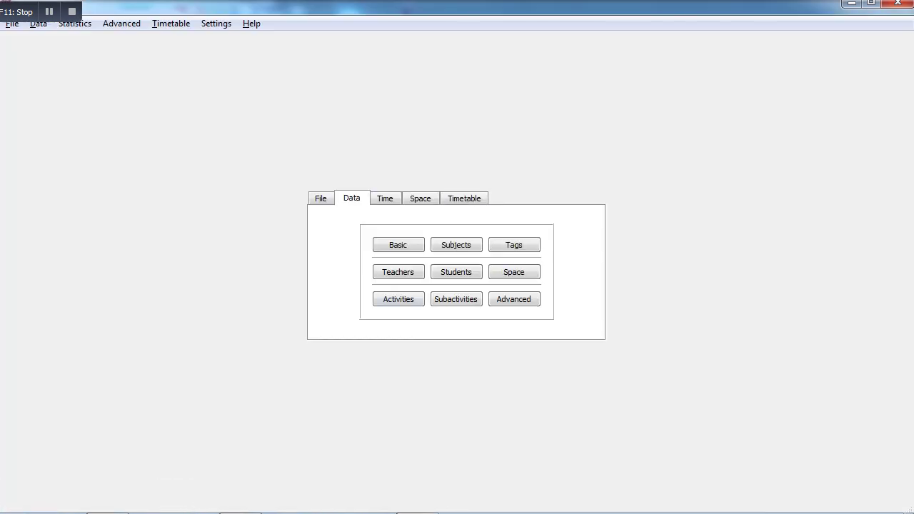
{"action": "left_click", "coordinate": [397, 300]}
{"action": "scroll", "coordinate": [239, 317], "scroll_direction": "down", "scroll_amount": 4}
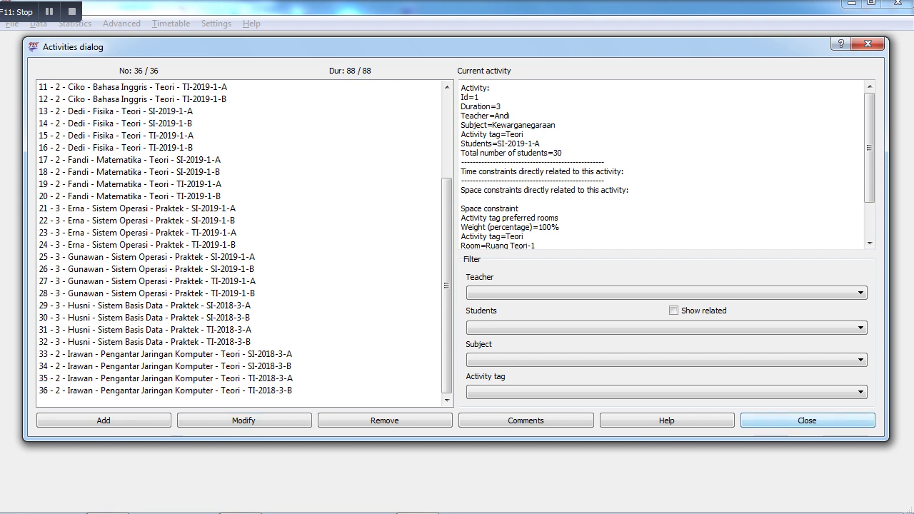
{"action": "left_click", "coordinate": [806, 419]}
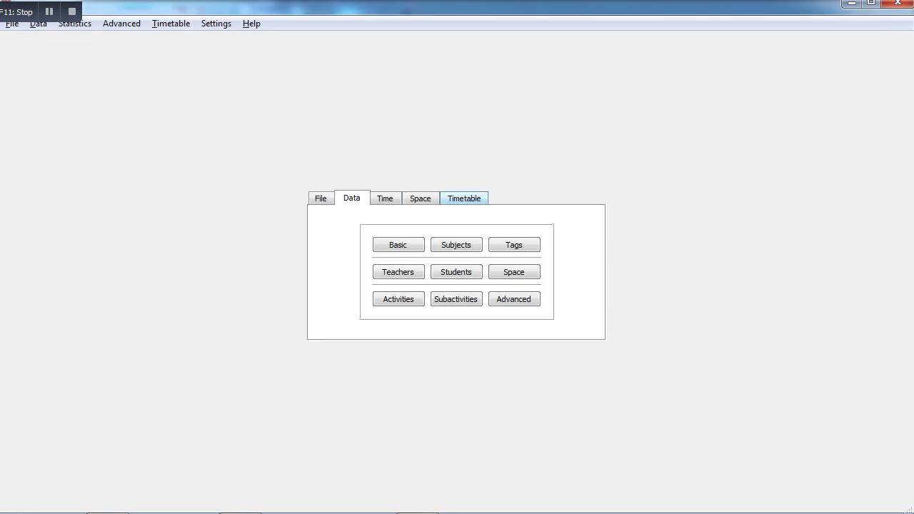
Return to the timetable functions and save the current FET data file
{"action": "left_click", "coordinate": [464, 197]}
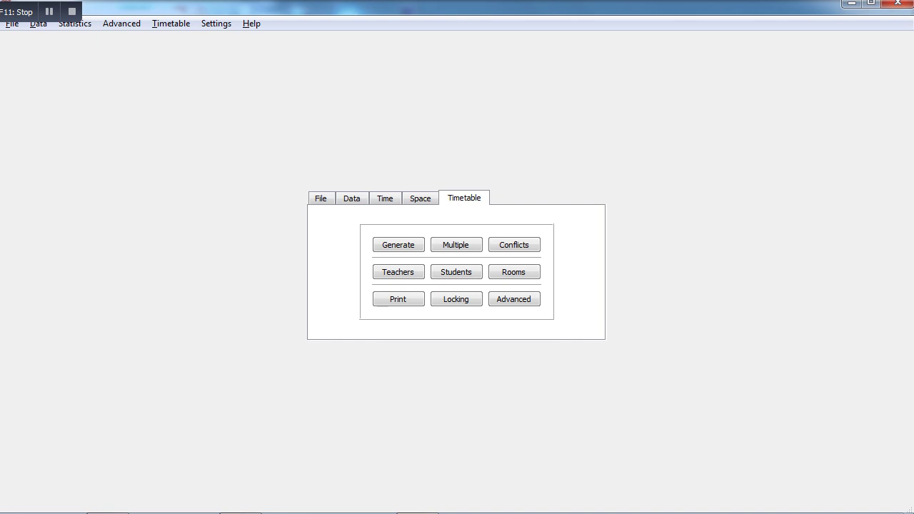
{"action": "key", "text": "ctrl+s"}
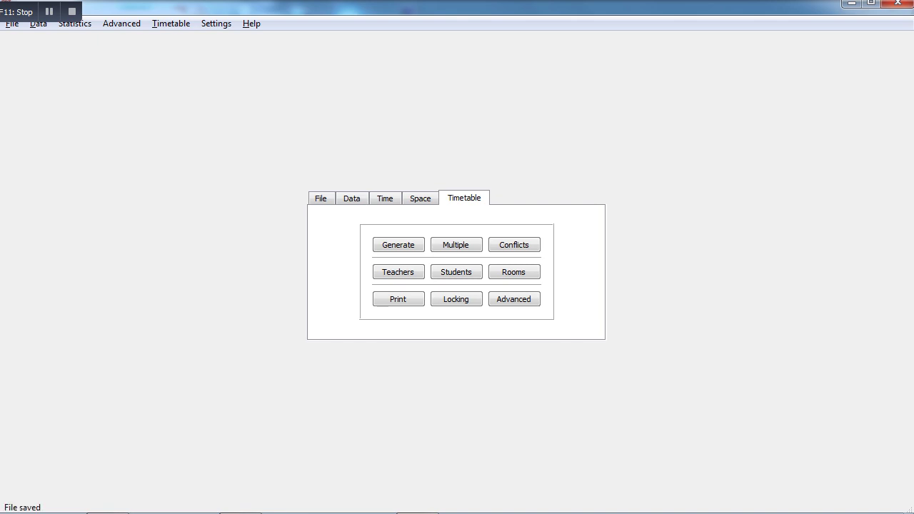